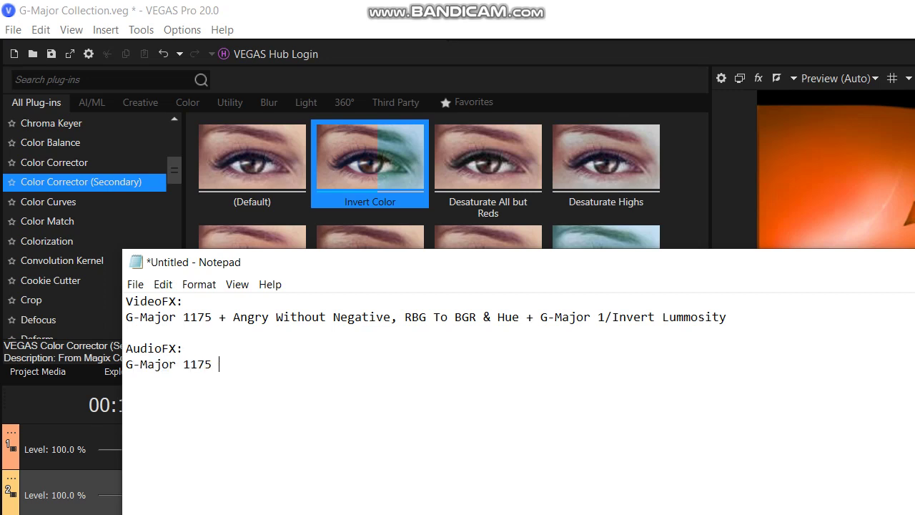
Step: Close the untitled Notepad note without saving it and return to the VEGAS Pro project
{"action": "type", "text": "ome"}
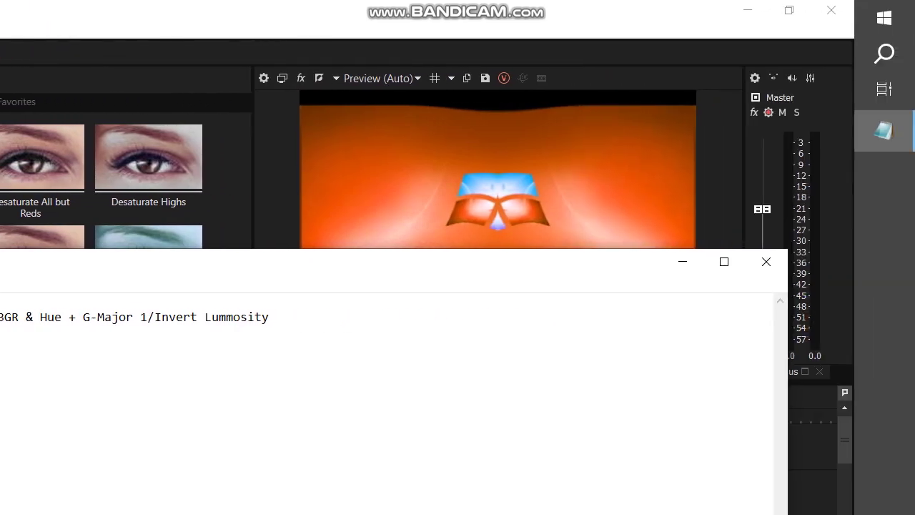
{"action": "left_click", "coordinate": [765, 261]}
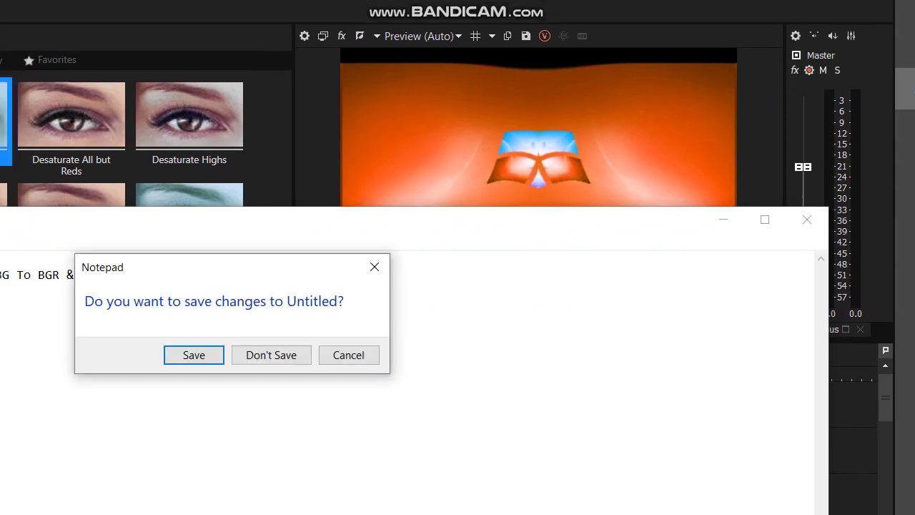
{"action": "left_click", "coordinate": [215, 411]}
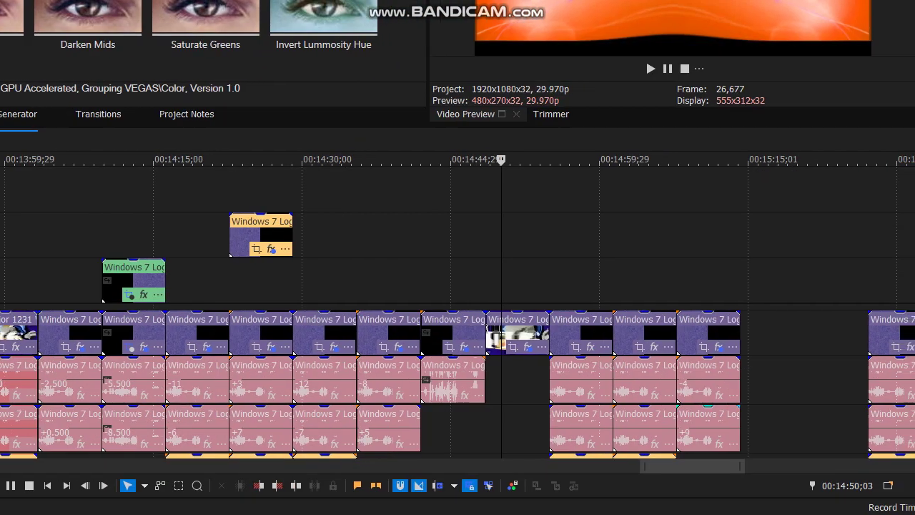
Step: Preview individual clips along the timeline between about 00:08:45 and 00:09:40 to search for the segment to export
{"action": "left_click_drag", "start_coordinate": [669, 466], "coordinate": [414, 466]}
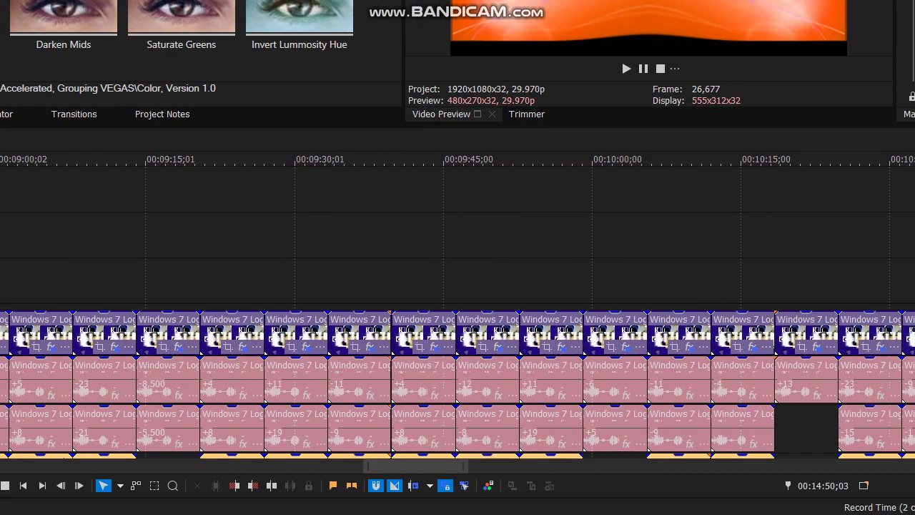
{"action": "left_click", "coordinate": [341, 236]}
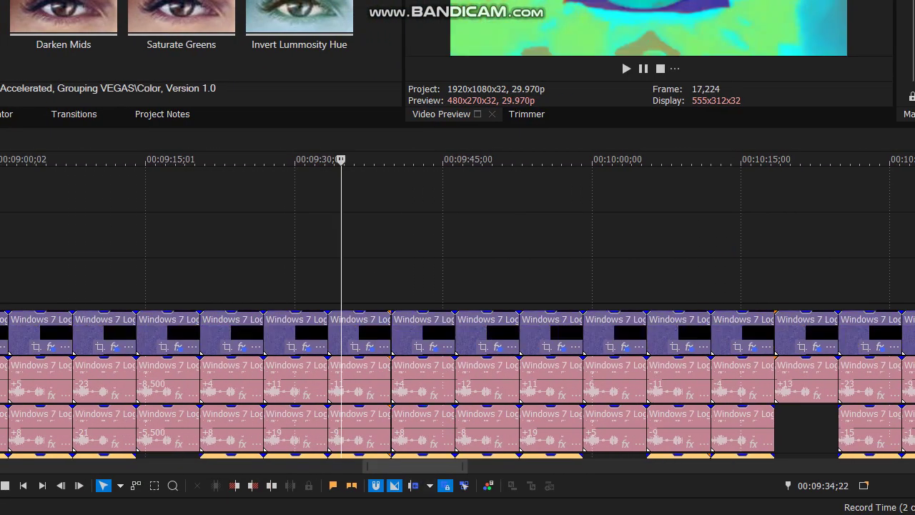
{"action": "left_click", "coordinate": [404, 236]}
{"action": "left_click", "coordinate": [283, 236]}
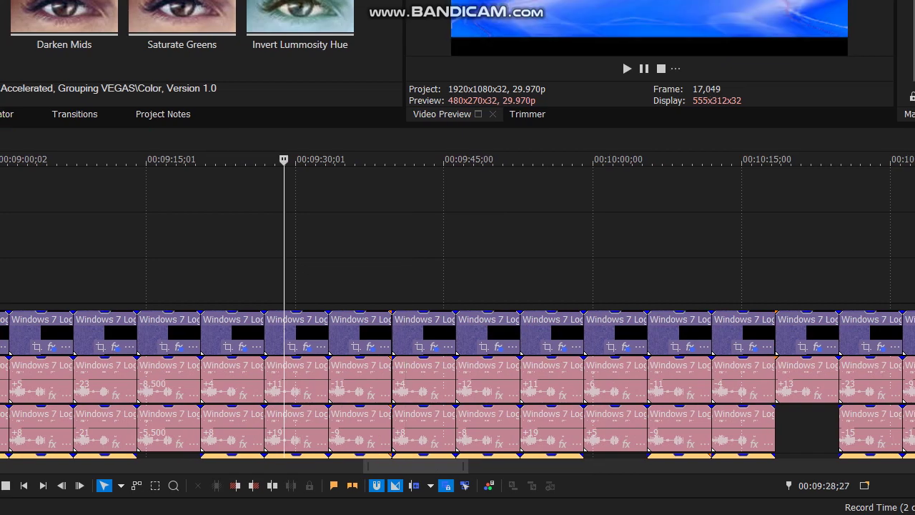
{"action": "left_click", "coordinate": [225, 236]}
{"action": "left_click", "coordinate": [215, 236]}
{"action": "left_click", "coordinate": [157, 236]}
{"action": "left_click", "coordinate": [222, 236]}
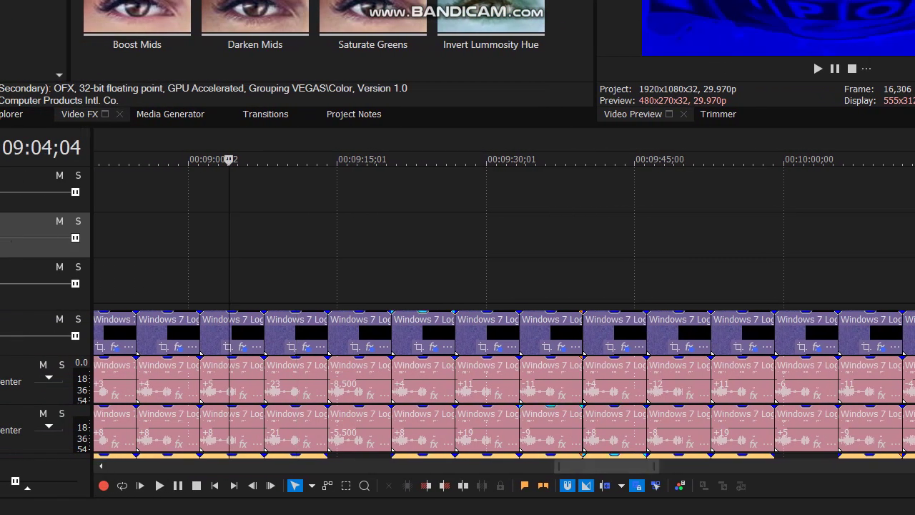
{"action": "left_click", "coordinate": [26, 466]}
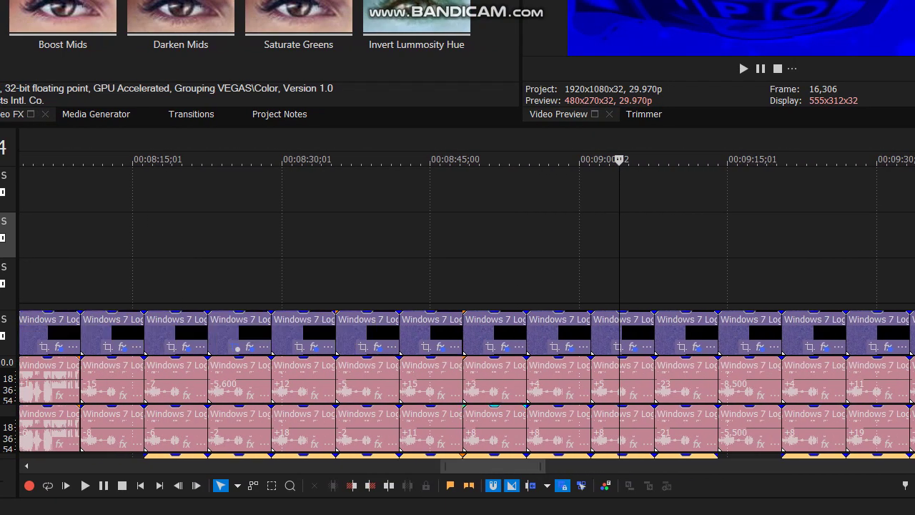
{"action": "left_click", "coordinate": [473, 236]}
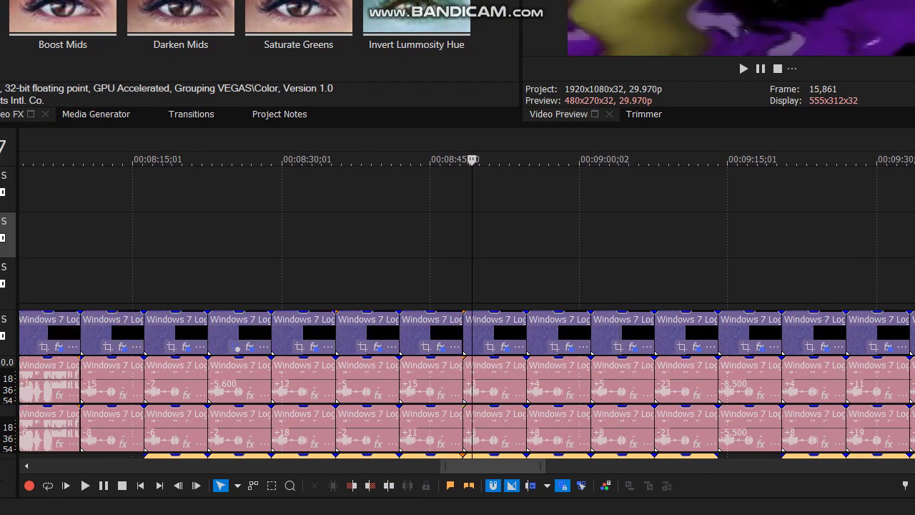
{"action": "left_click", "coordinate": [539, 236]}
Step: Examine the wider project timeline, checking the point where the lone overlay clip starts at 00:10:37;20
{"action": "left_click", "coordinate": [829, 465]}
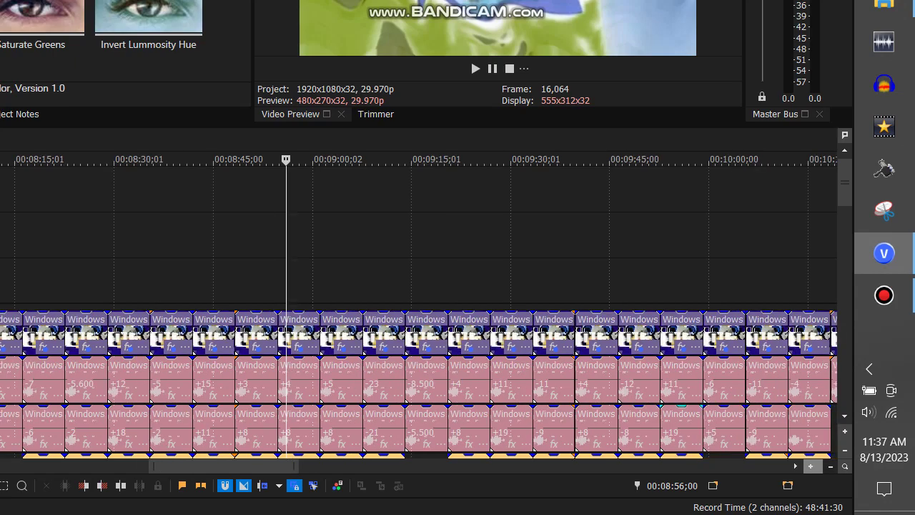
{"action": "left_click", "coordinate": [829, 465]}
{"action": "left_click", "coordinate": [829, 465]}
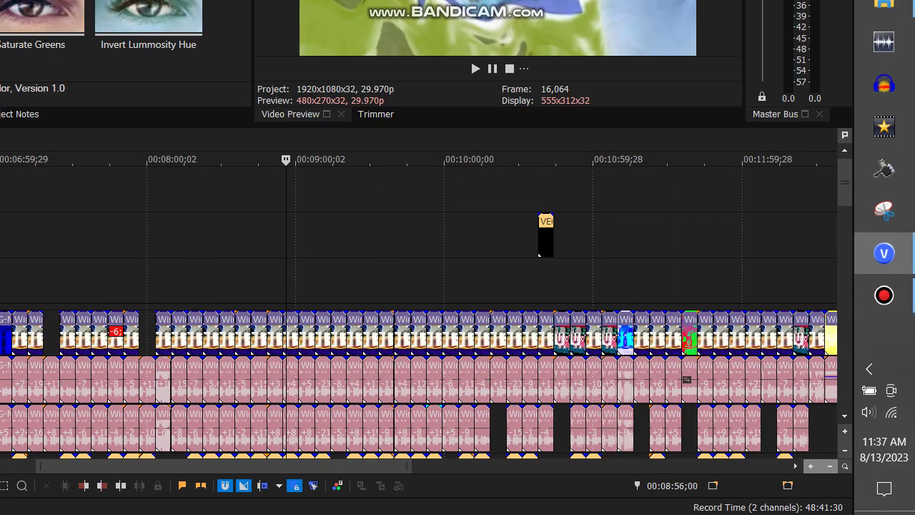
{"action": "left_click", "coordinate": [829, 466]}
{"action": "left_click", "coordinate": [517, 236]}
{"action": "left_click", "coordinate": [454, 236]}
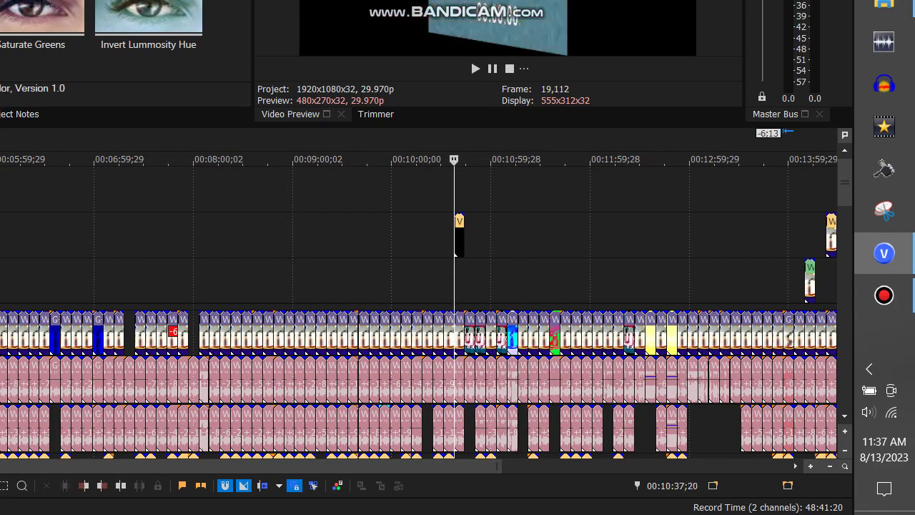
{"action": "left_click", "coordinate": [438, 235]}
{"action": "left_click", "coordinate": [454, 236]}
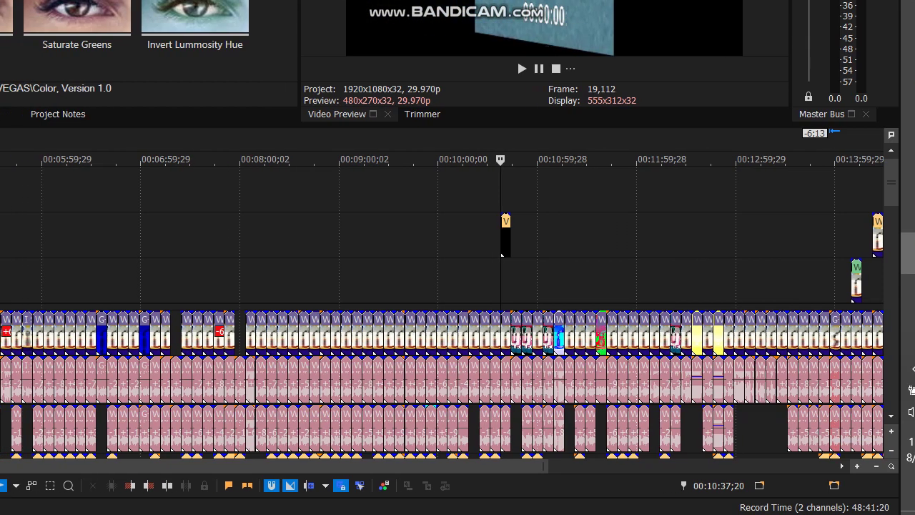
Step: Select the time range of the empty gap in the main video track, from 00:07:56;24 to 00:08:03;08
{"action": "left_click", "coordinate": [245, 236]}
{"action": "left_click", "coordinate": [235, 236]}
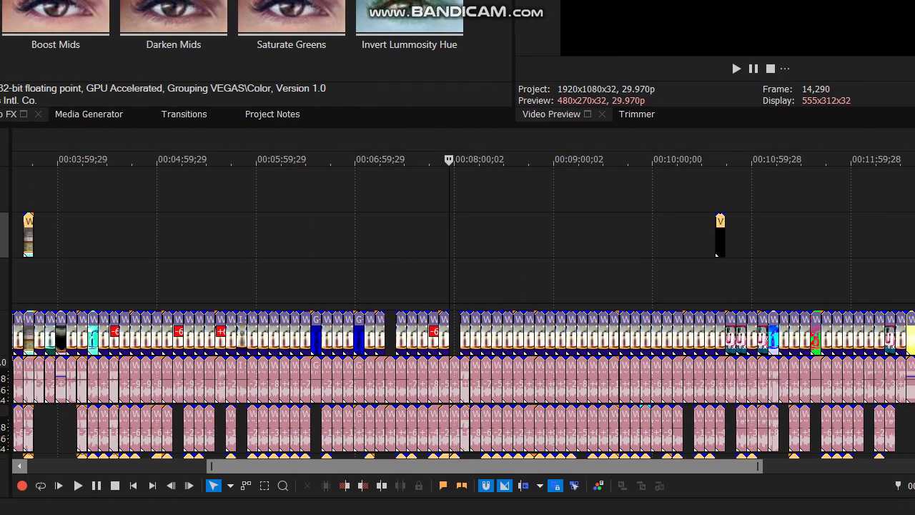
{"action": "key", "text": "space"}
{"action": "key", "text": "Return"}
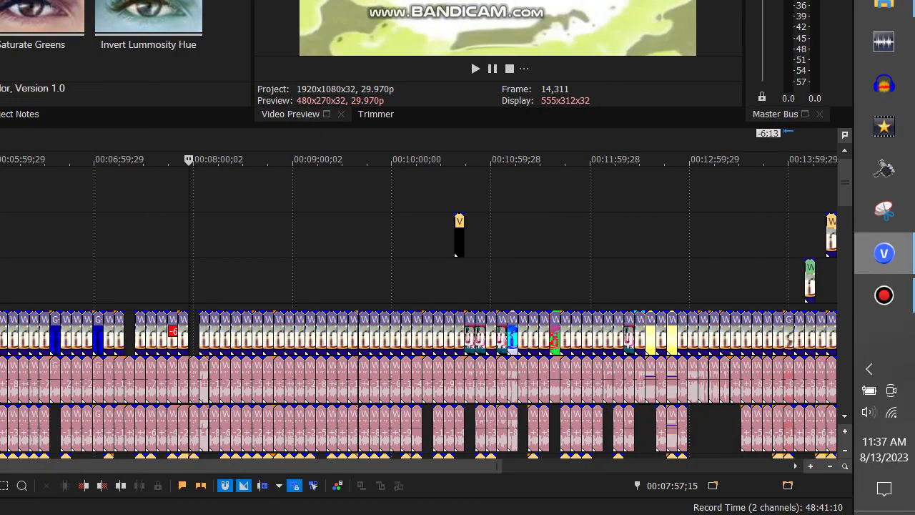
{"action": "scroll", "coordinate": [419, 312], "scroll_direction": "down", "scroll_amount": 5}
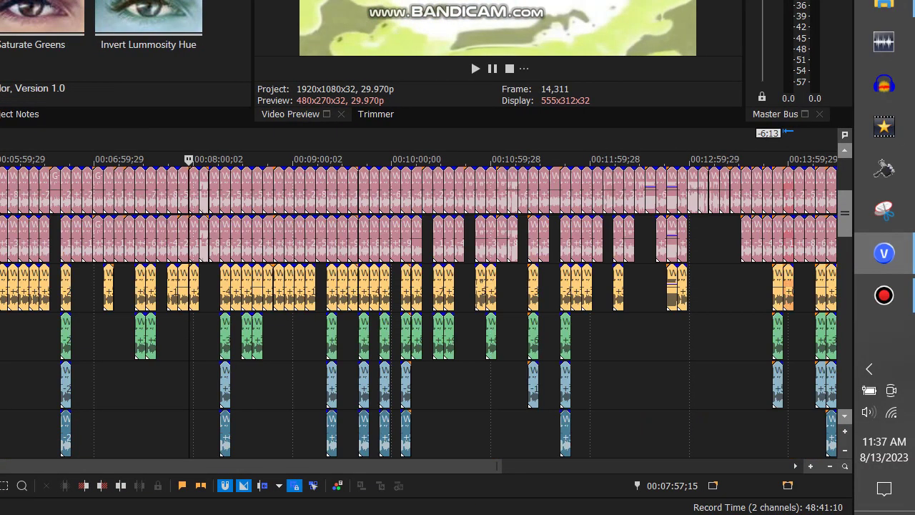
{"action": "left_click", "coordinate": [811, 466]}
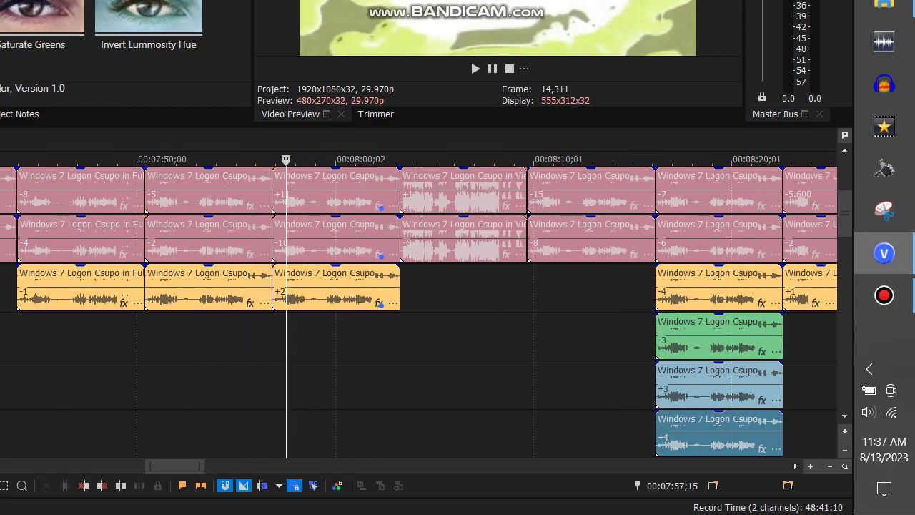
{"action": "scroll", "coordinate": [419, 312], "scroll_direction": "down", "scroll_amount": 2}
{"action": "scroll", "coordinate": [419, 313], "scroll_direction": "up", "scroll_amount": 6}
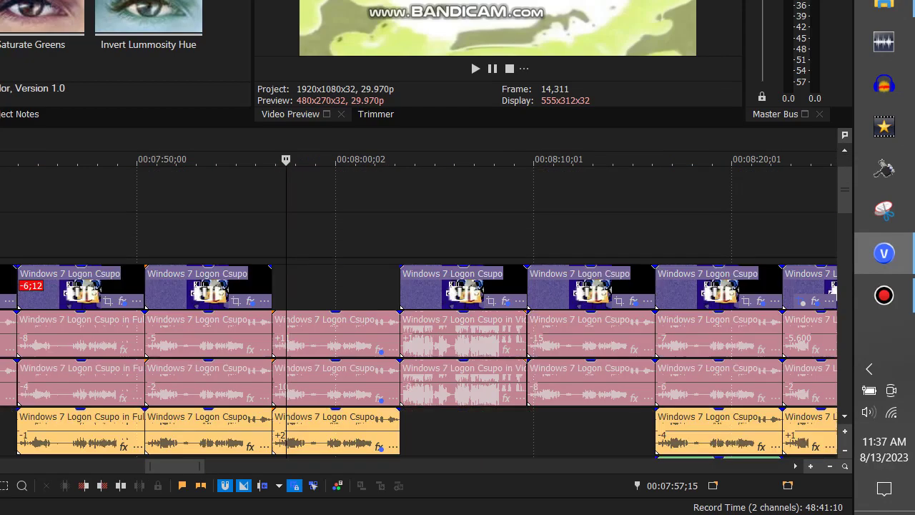
{"action": "scroll", "coordinate": [315, 288], "scroll_direction": "down", "scroll_amount": 2}
{"action": "double_click", "coordinate": [278, 288]}
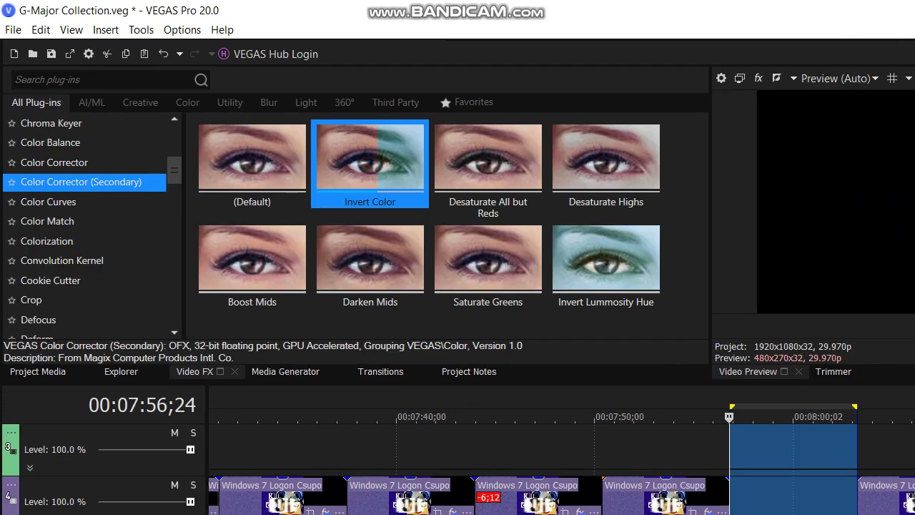
Step: Render the selected range to D:\Recycle Temporarily as a 44,100 Hz, 24 Bit, Stereo, PCM wave file named Windows 7 Logon Csupo In G-Major 1175
{"action": "left_click", "coordinate": [13, 30]}
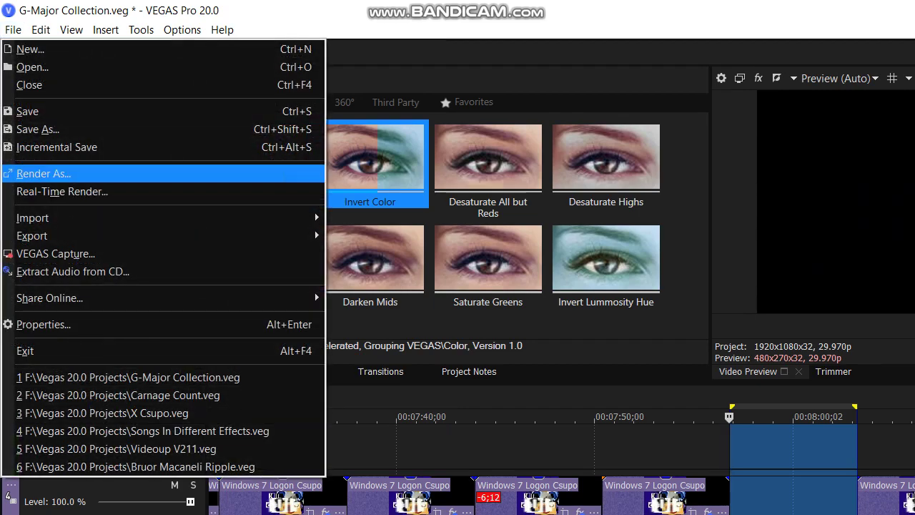
{"action": "left_click", "coordinate": [45, 174]}
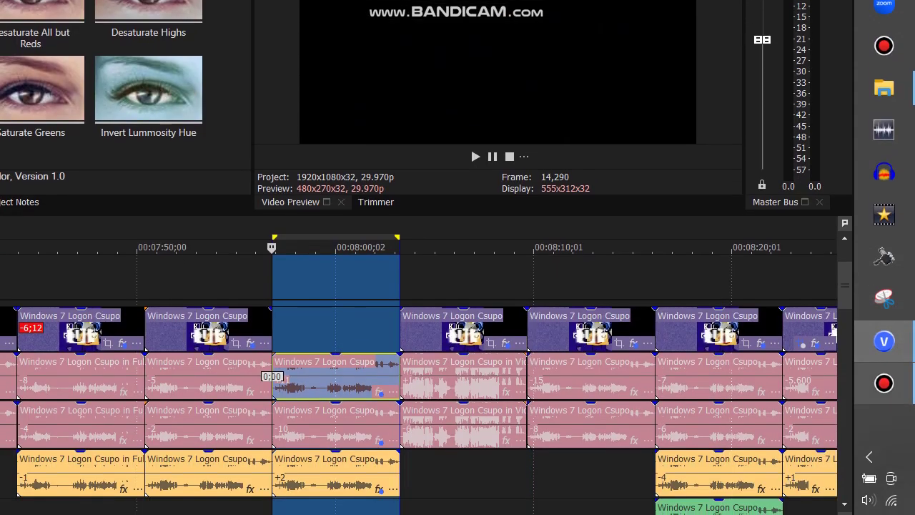
{"action": "left_click", "coordinate": [884, 383]}
{"action": "left_click", "coordinate": [233, 135]}
{"action": "left_click", "coordinate": [884, 358]}
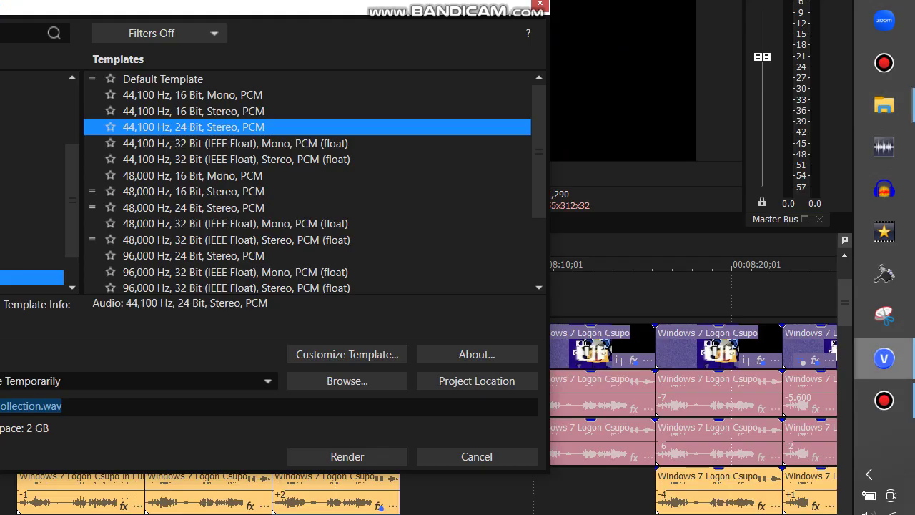
{"action": "type", "text": "Windows 7 Logon Csupo In G-Major 1175"}
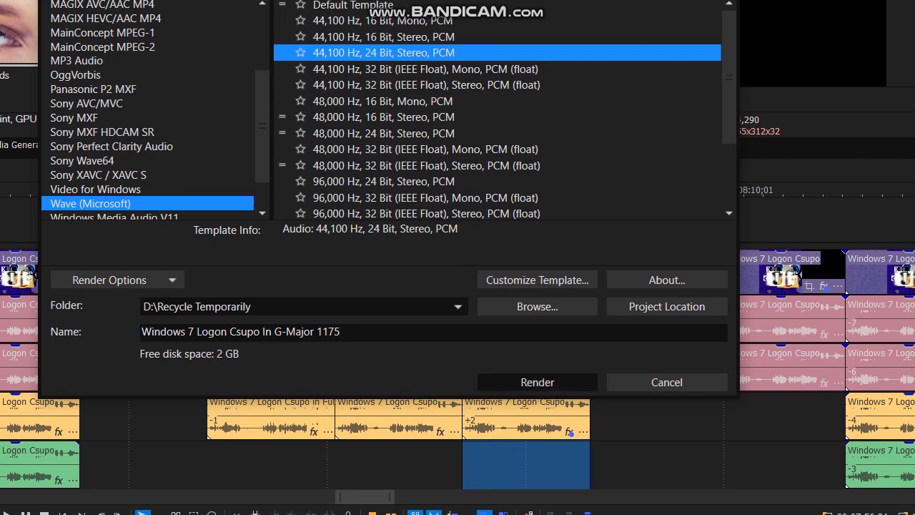
{"action": "left_click", "coordinate": [537, 382]}
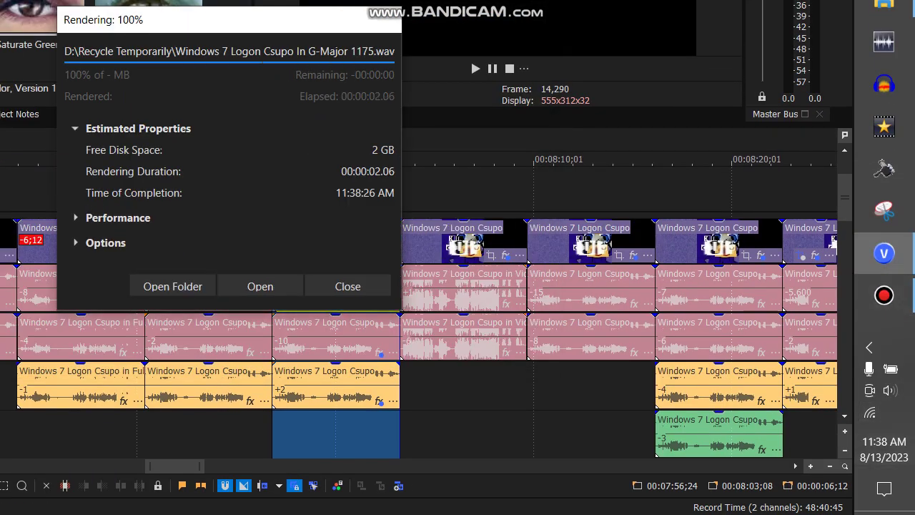
{"action": "left_click", "coordinate": [347, 286]}
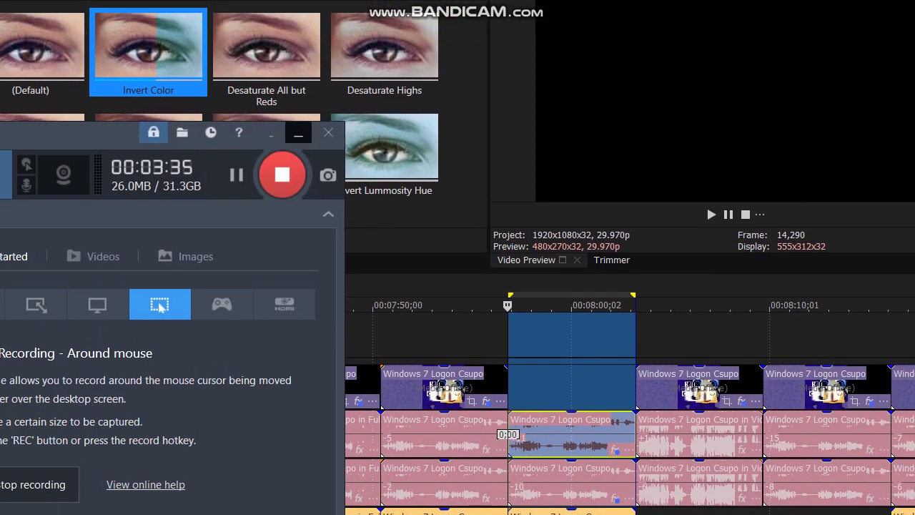
Step: Switch to Audacity and skip the offered 3.3.3 update
{"action": "left_click", "coordinate": [260, 83]}
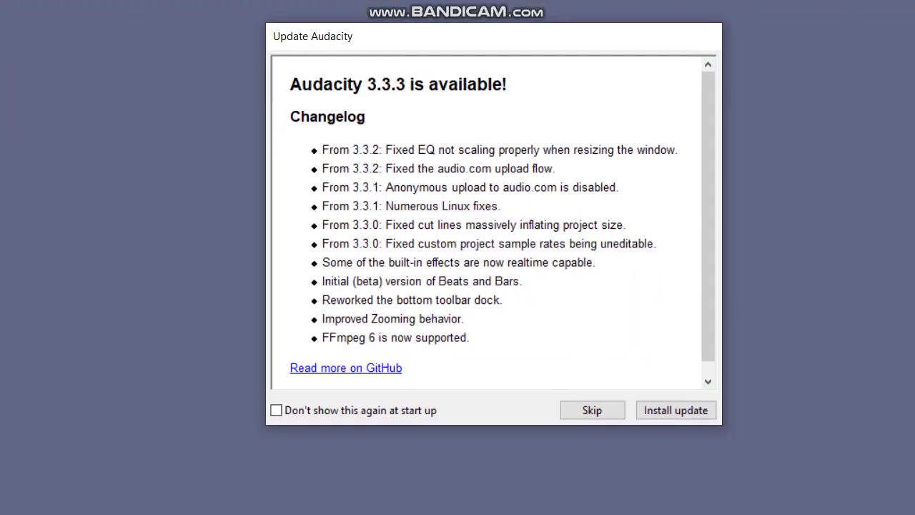
{"action": "left_click", "coordinate": [592, 410]}
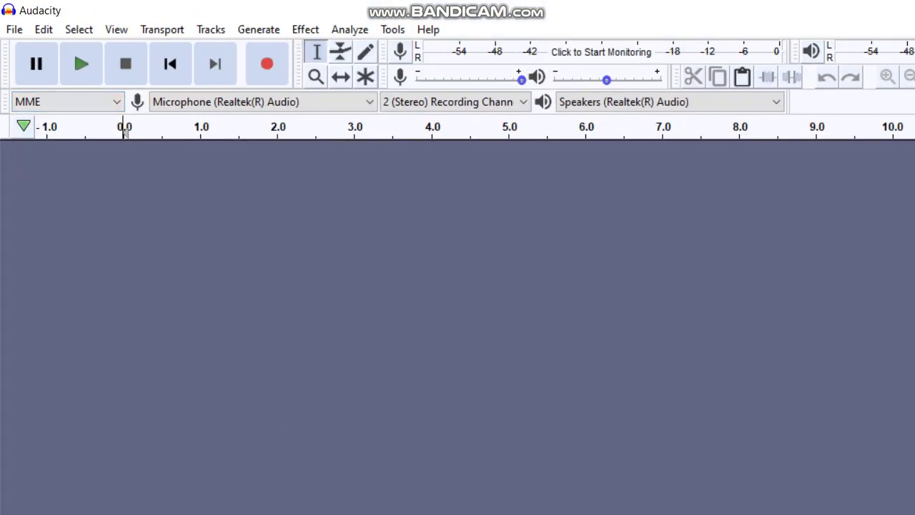
{"action": "left_click", "coordinate": [9, 10]}
{"action": "left_click", "coordinate": [10, 11]}
Step: Start an audio import and browse to the Recycle Temporarily folder on HDD1 (D:)
{"action": "left_click", "coordinate": [15, 29]}
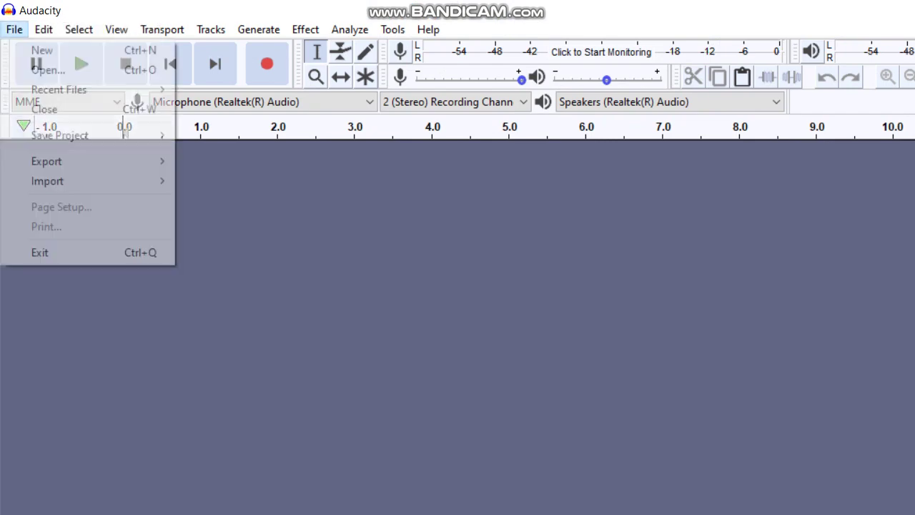
{"action": "mouse_move", "coordinate": [49, 181]}
{"action": "left_click", "coordinate": [218, 181]}
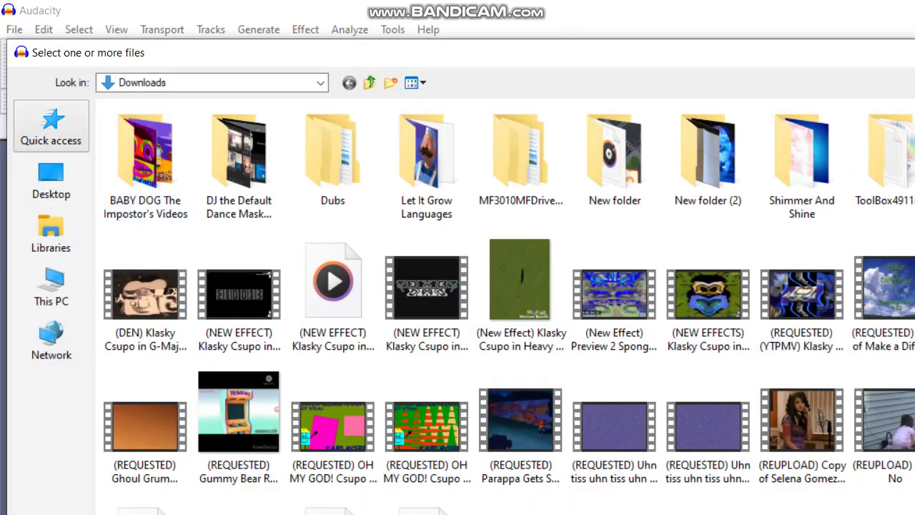
{"action": "left_click", "coordinate": [52, 127]}
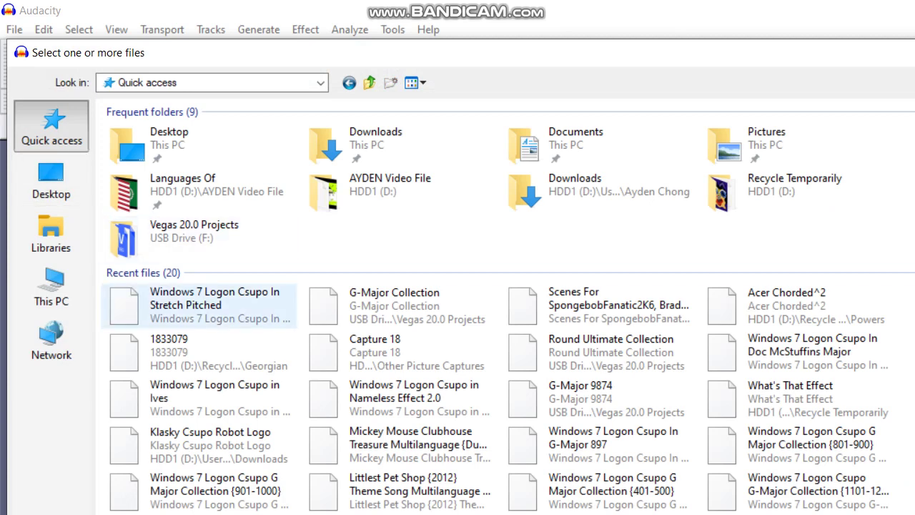
{"action": "left_click", "coordinate": [52, 286]}
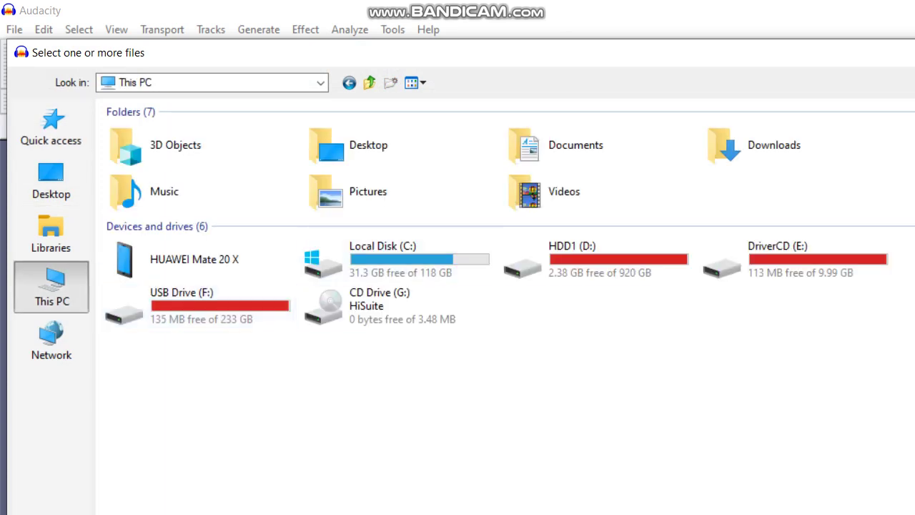
{"action": "double_click", "coordinate": [543, 265]}
{"action": "double_click", "coordinate": [400, 403]}
Step: Find and import the audio file Windows 7 Logon Csupo In G-Major 1175.wav
{"action": "left_click_drag", "start_coordinate": [401, 489], "coordinate": [400, 390]}
{"action": "left_click", "coordinate": [400, 390]}
{"action": "type", "text": "kl"}
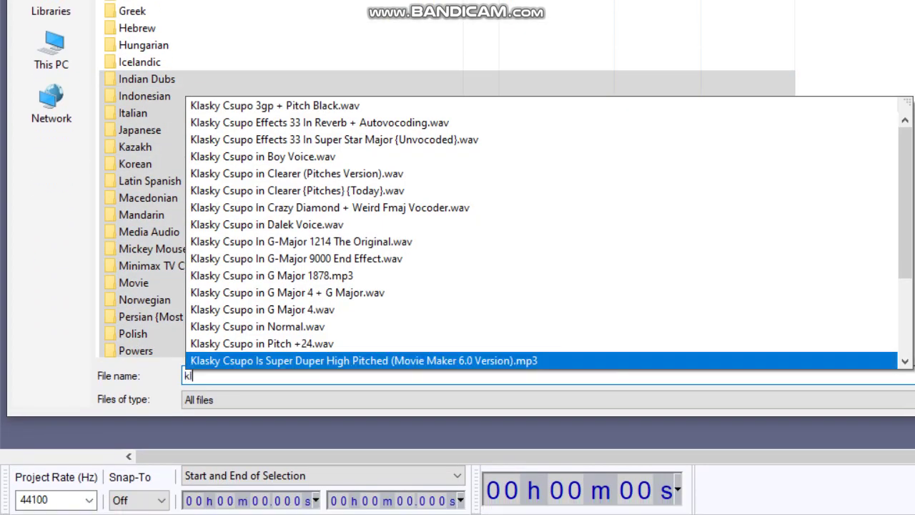
{"action": "left_click", "coordinate": [401, 374]}
{"action": "type", "text": "win"}
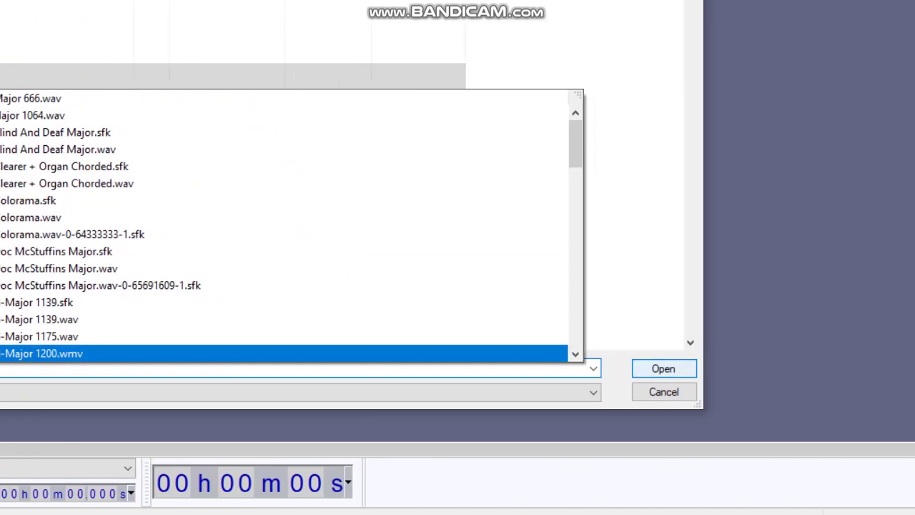
{"action": "left_click", "coordinate": [629, 337]}
{"action": "left_click", "coordinate": [833, 369]}
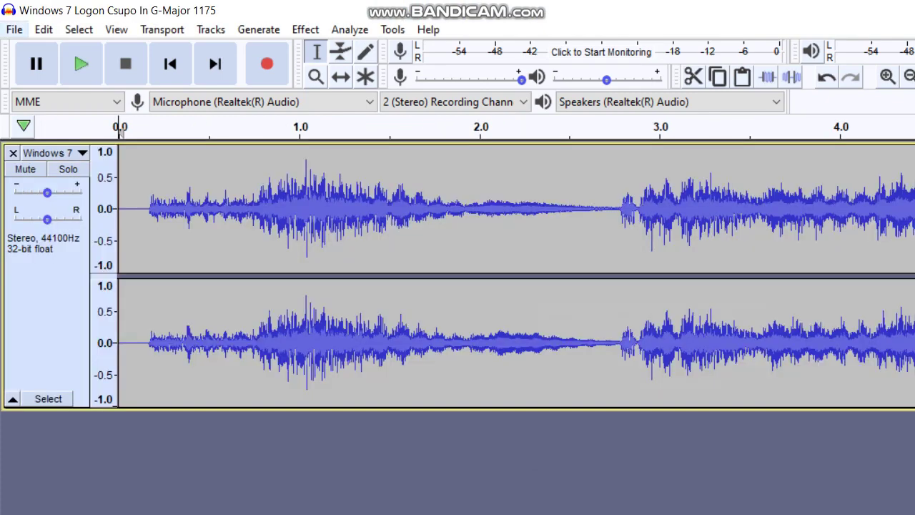
Step: Start an audio import and look for a file starting with mon in the Recycle Temporarily folder on HDD1 (D:)
{"action": "left_click", "coordinate": [14, 30]}
{"action": "mouse_move", "coordinate": [45, 179]}
{"action": "left_click", "coordinate": [219, 180]}
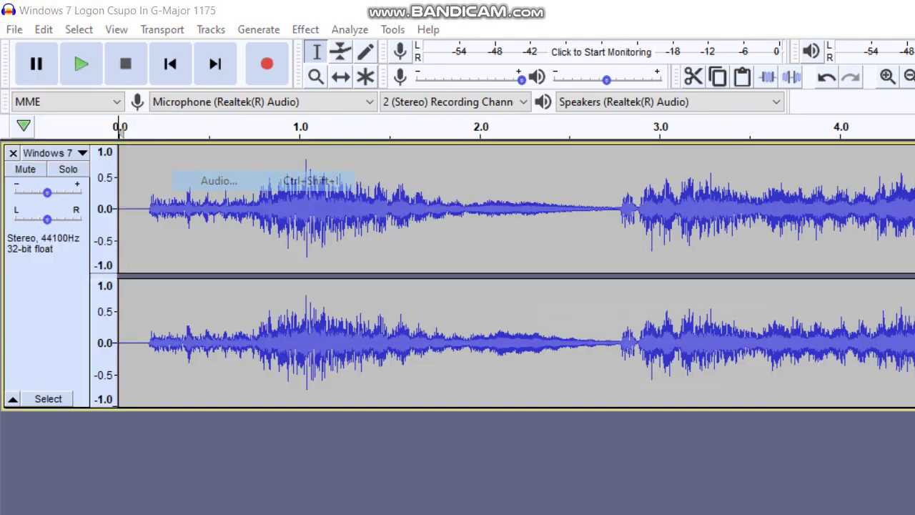
{"action": "left_click", "coordinate": [52, 127]}
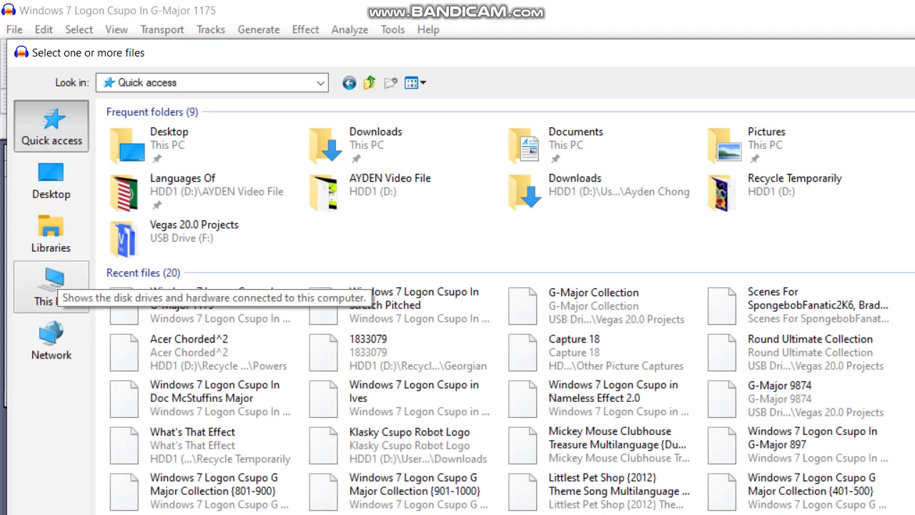
{"action": "left_click", "coordinate": [51, 286]}
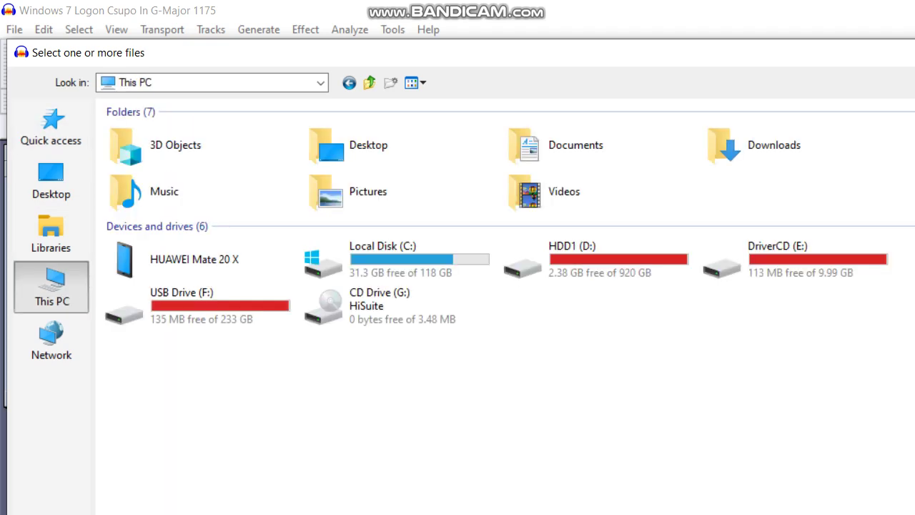
{"action": "double_click", "coordinate": [565, 257]}
{"action": "double_click", "coordinate": [165, 376]}
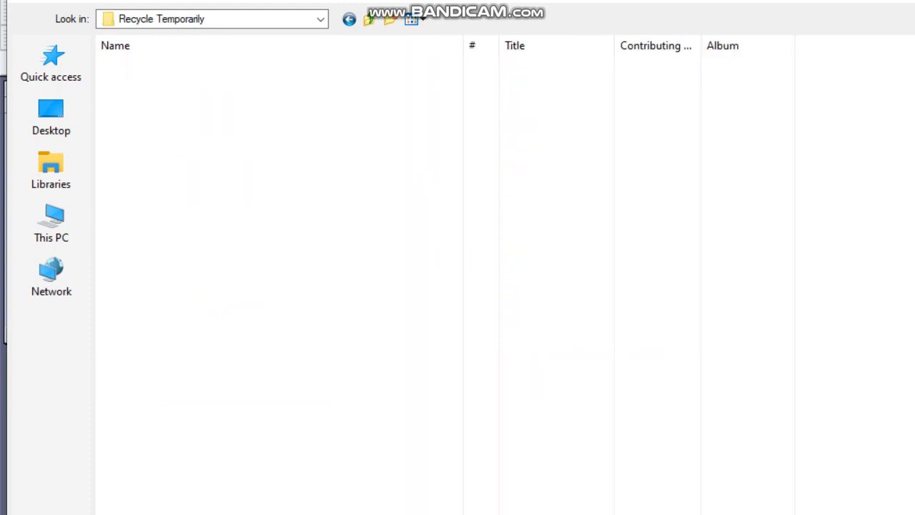
{"action": "left_click", "coordinate": [286, 390]}
{"action": "type", "text": "mon"}
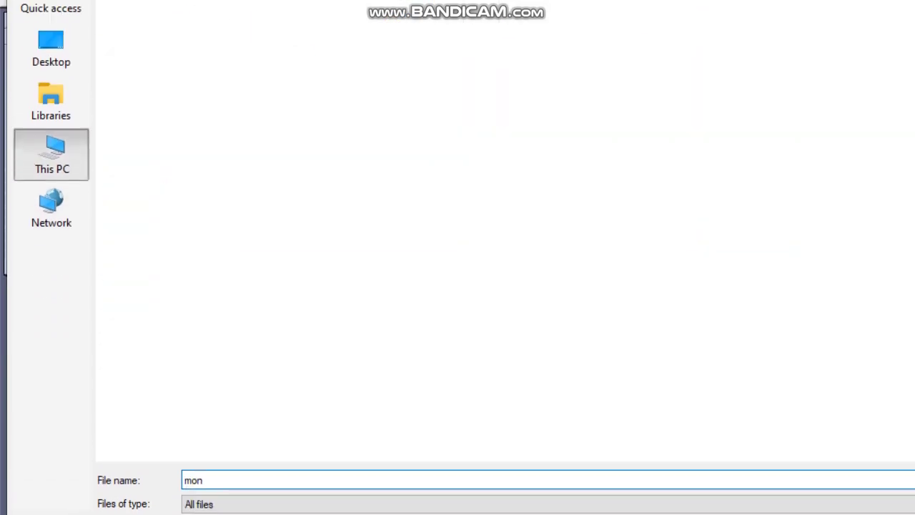
Step: Browse to the Downloads folder inside the personal user folder on HDD1 (D:)
{"action": "double_click", "coordinate": [565, 126]}
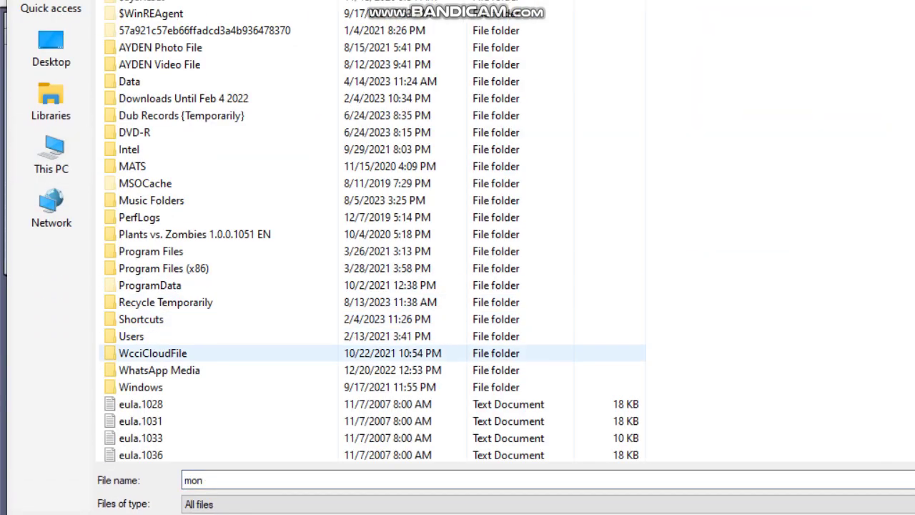
{"action": "double_click", "coordinate": [136, 336]}
{"action": "double_click", "coordinate": [151, 113]}
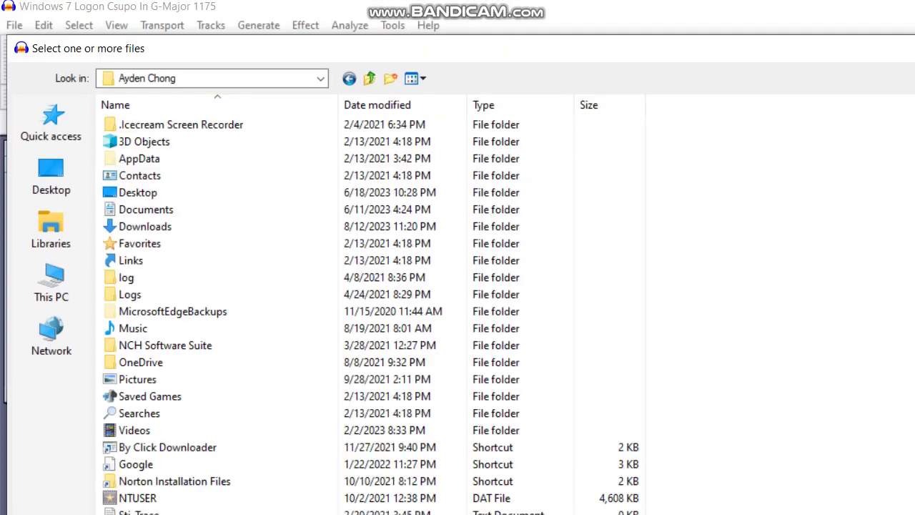
{"action": "double_click", "coordinate": [171, 226]}
Step: Try to import a file named monochrome audio from the Downloads folder
{"action": "double_click", "coordinate": [196, 377]}
{"action": "type", "text": "mo"}
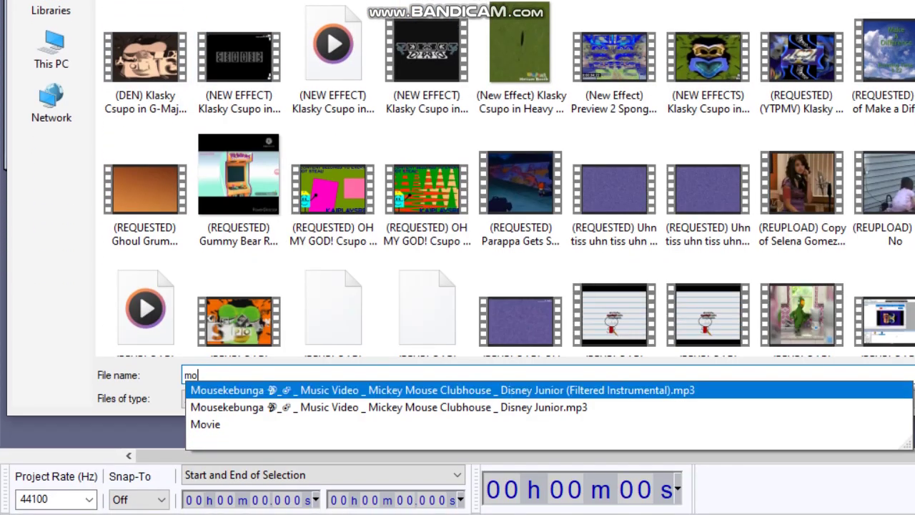
{"action": "type", "text": "nc"}
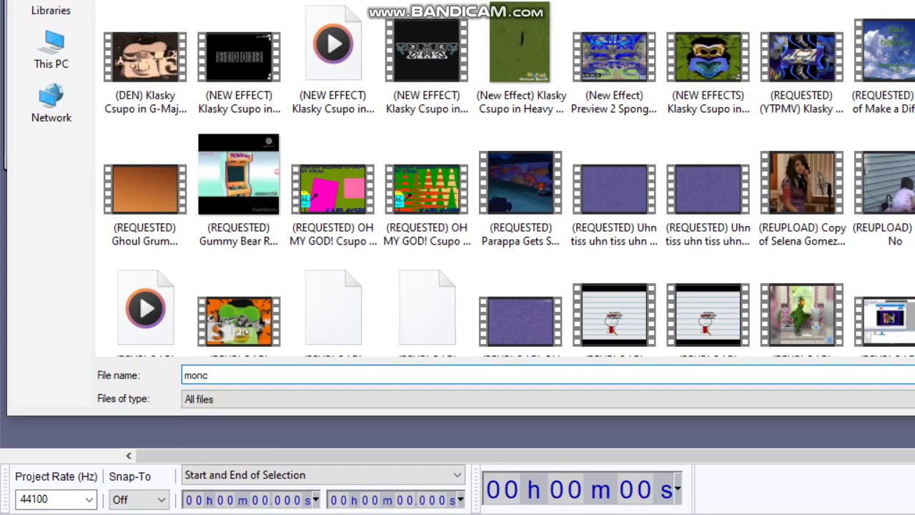
{"action": "type", "text": "ochrome audio"}
{"action": "key", "text": "Return"}
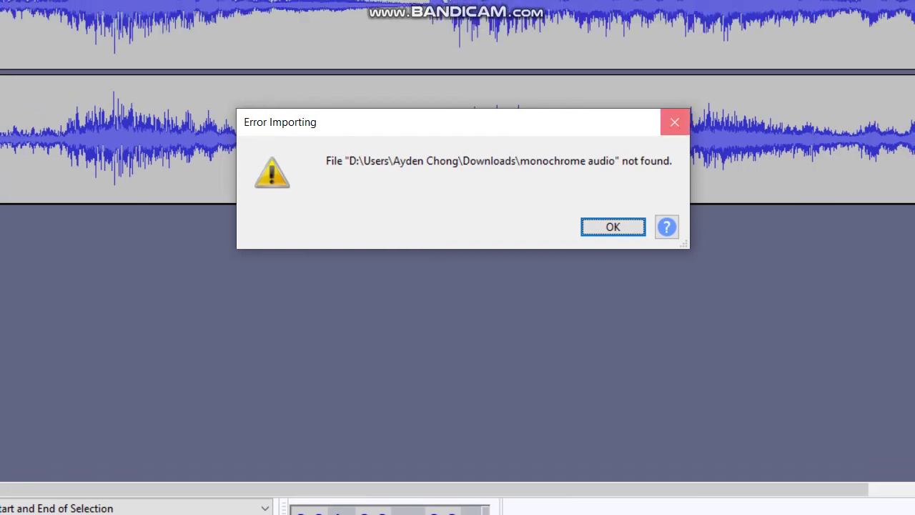
{"action": "key", "text": "Return"}
Step: Import Monochrome Audio.mp3 from the Downloads folder as a second track
{"action": "left_click", "coordinate": [15, 29]}
{"action": "mouse_move", "coordinate": [71, 180]}
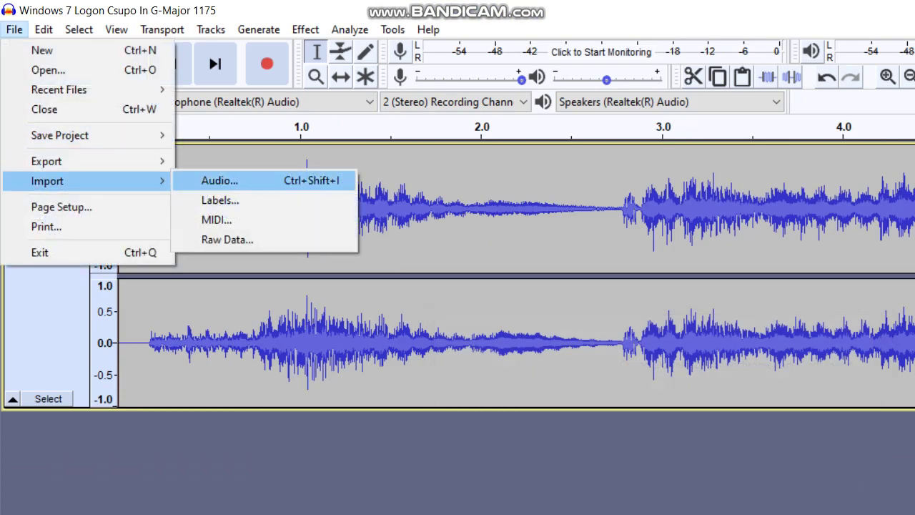
{"action": "left_click", "coordinate": [205, 179]}
{"action": "type", "text": "mo"}
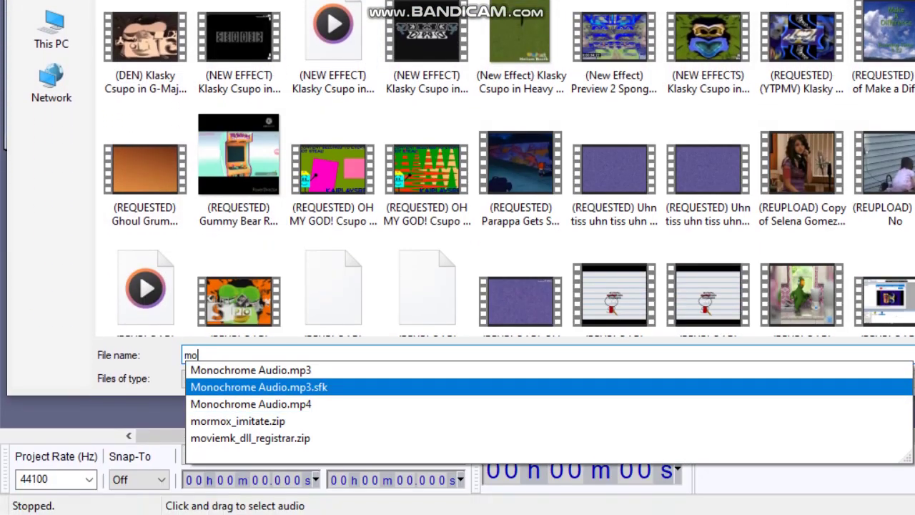
{"action": "left_click", "coordinate": [251, 370]}
{"action": "left_click", "coordinate": [535, 355]}
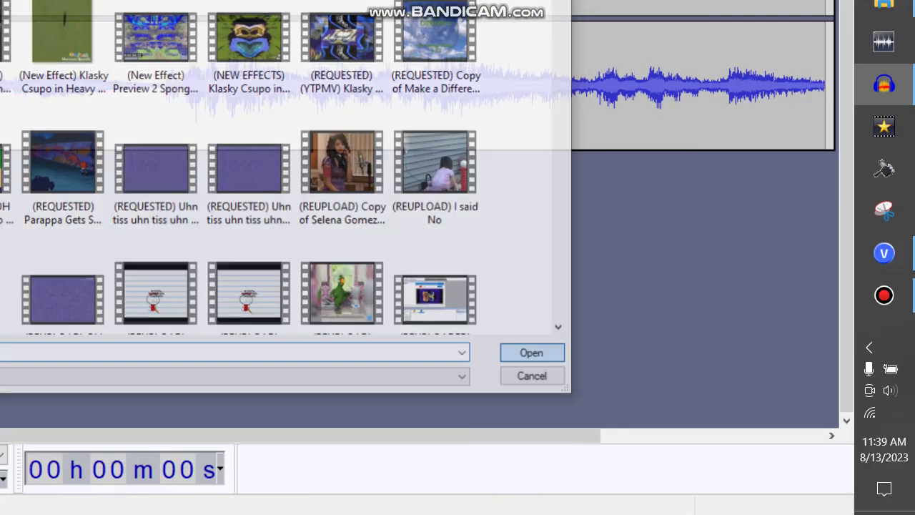
Step: Delete the audio beyond the end of the Windows 7 clip so the Monochrome track matches its length, and clear the selection
{"action": "left_click_drag", "start_coordinate": [826, 204], "coordinate": [235, 108]}
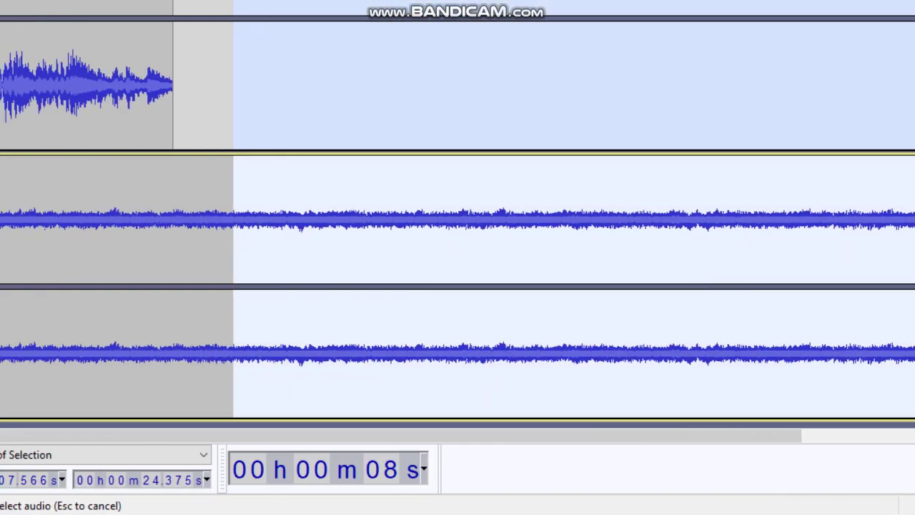
{"action": "left_click_drag", "start_coordinate": [235, 215], "coordinate": [226, 214]}
{"action": "left_click", "coordinate": [44, 29]}
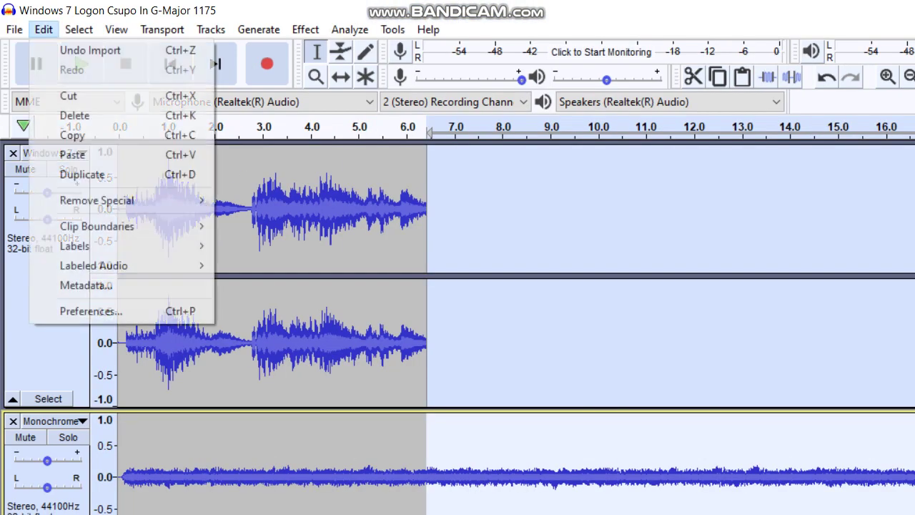
{"action": "left_click", "coordinate": [75, 116]}
{"action": "left_click", "coordinate": [354, 315]}
{"action": "left_click", "coordinate": [282, 322]}
Step: Split both stereo tracks, then remove the right channel of the Windows 7 track and the left channel of the Monochrome track
{"action": "left_click", "coordinate": [47, 133]}
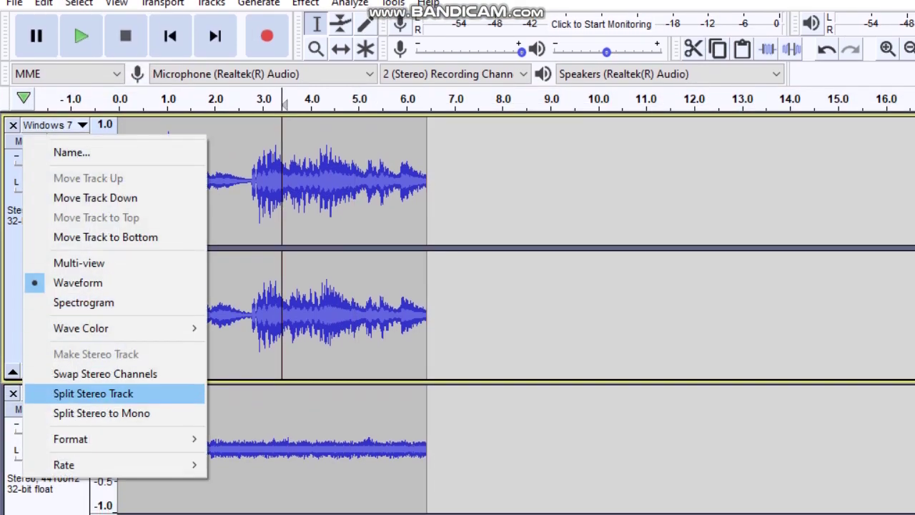
{"action": "left_click", "coordinate": [93, 393]}
{"action": "left_click", "coordinate": [13, 256]}
{"action": "left_click", "coordinate": [50, 256]}
{"action": "left_click", "coordinate": [107, 381]}
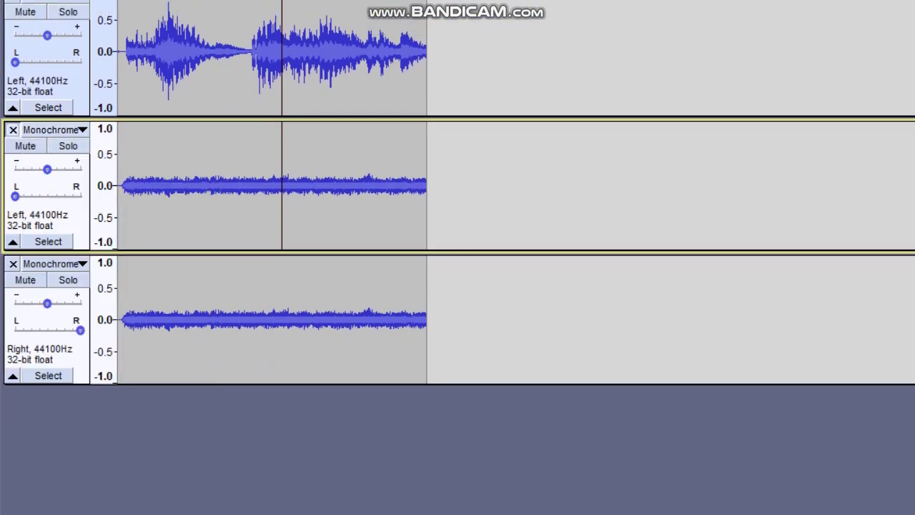
{"action": "left_click", "coordinate": [13, 256]}
Step: Combine the remaining Windows 7 and Monochrome channels into one stereo track and select all of its audio
{"action": "left_click", "coordinate": [54, 128]}
{"action": "left_click", "coordinate": [98, 356]}
{"action": "key", "text": "ctrl+a"}
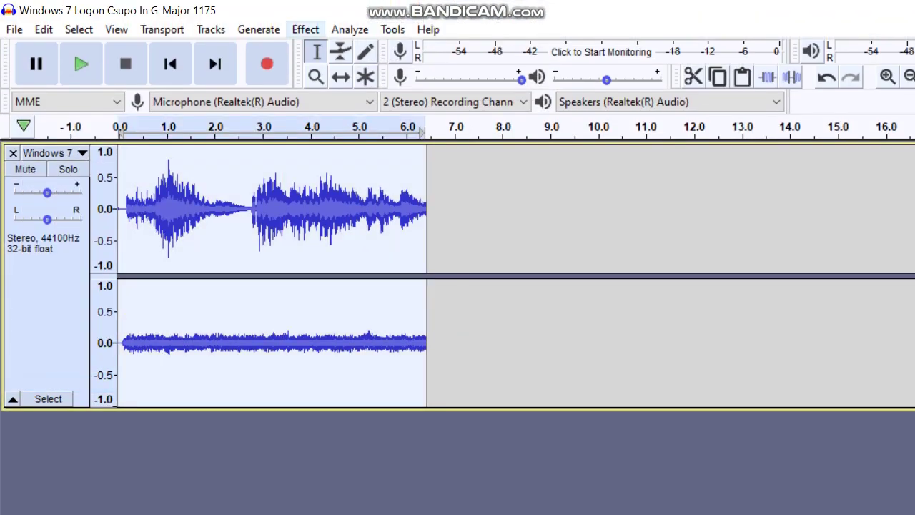
Step: Apply the Vocoder effect with distance 20, both channels, 40 bands and 100% original audio, and play back the start
{"action": "left_click", "coordinate": [305, 29]}
{"action": "mouse_move", "coordinate": [379, 505]}
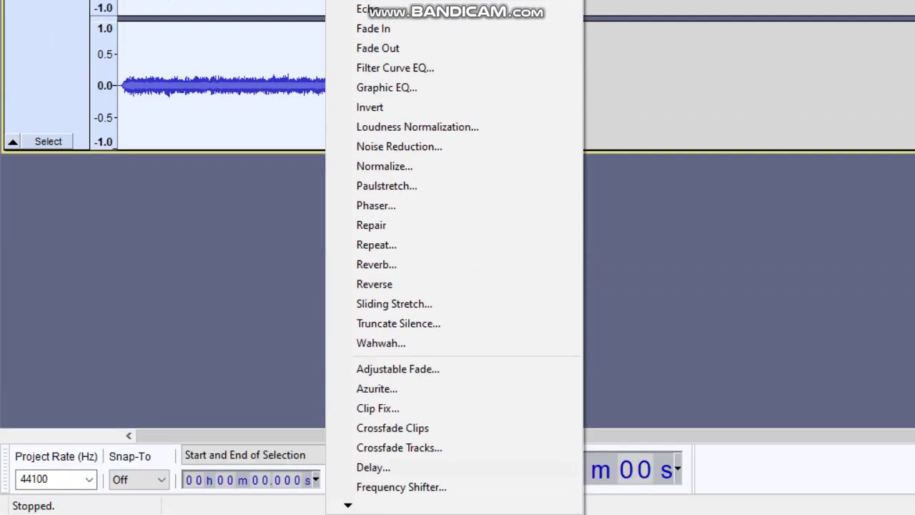
{"action": "scroll", "coordinate": [455, 286], "scroll_direction": "down", "scroll_amount": 2}
{"action": "scroll", "coordinate": [454, 278], "scroll_direction": "down", "scroll_amount": 8}
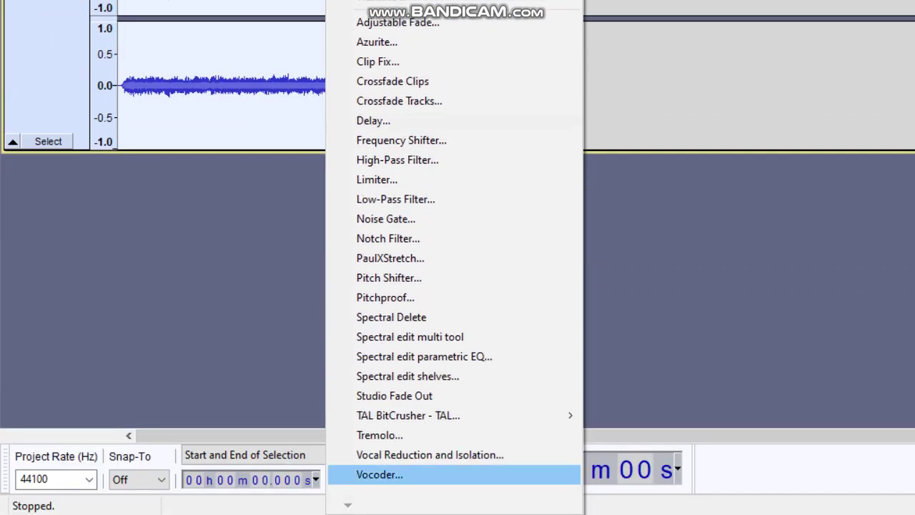
{"action": "key", "text": "Return"}
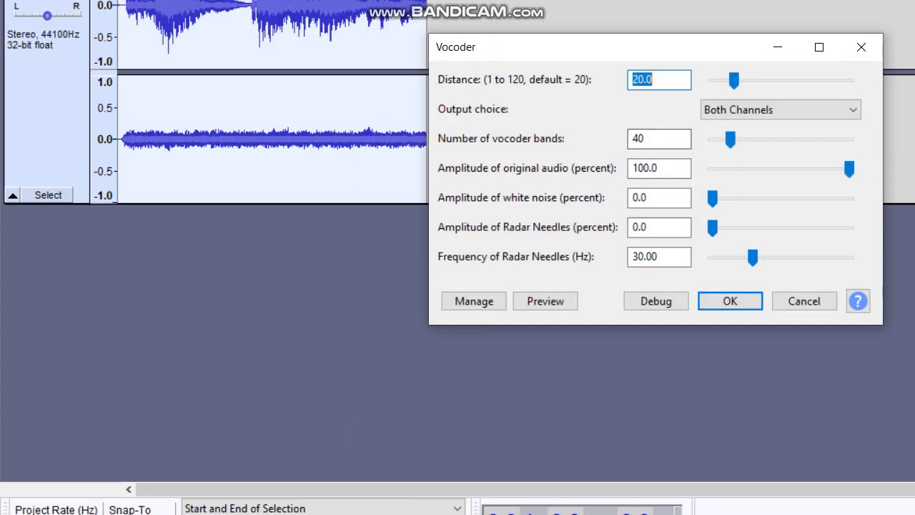
{"action": "key", "text": "Return"}
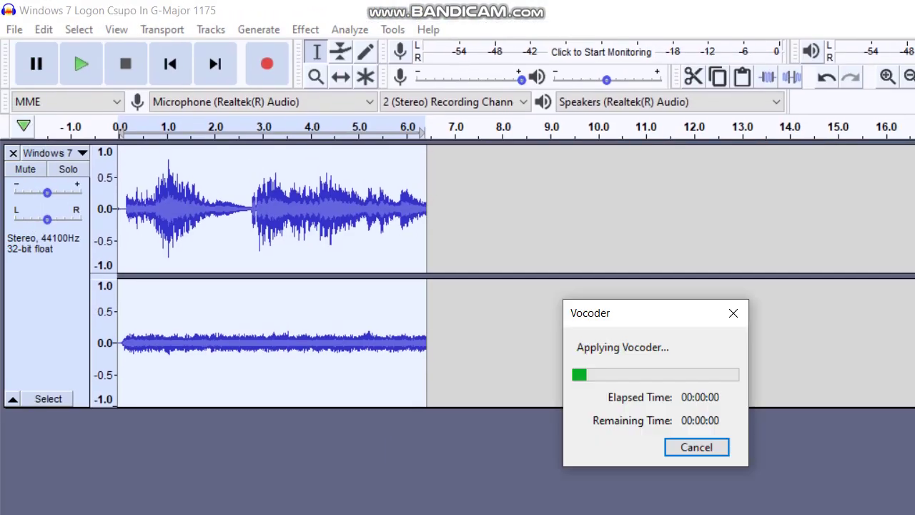
{"action": "key", "text": "space"}
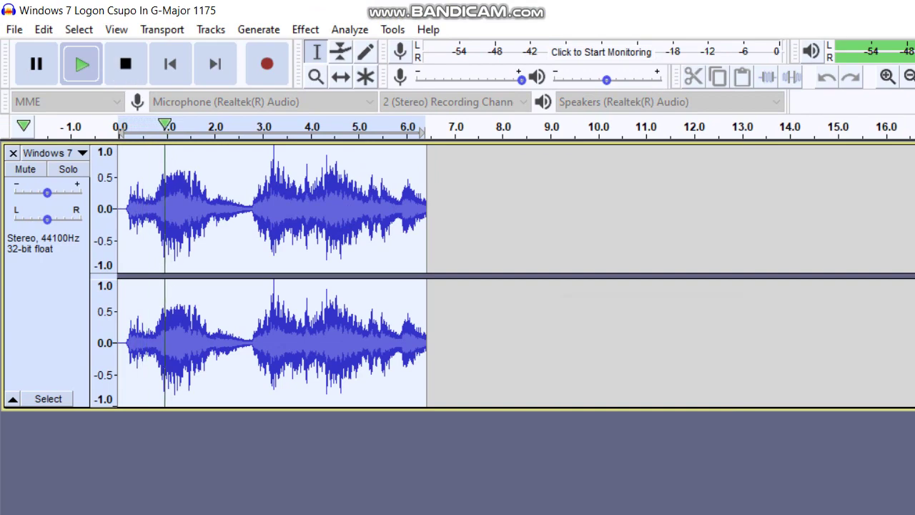
{"action": "key", "text": "space"}
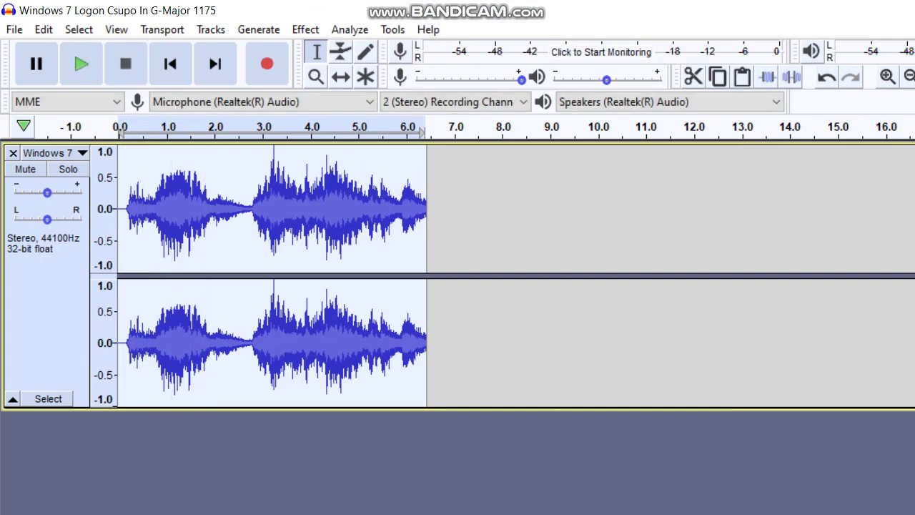
Step: Export the audio as 16-bit PCM WAV file Windows 7 Logon Csupo In G-Major 1175 + Monochrome and close the project without saving
{"action": "left_click", "coordinate": [14, 30]}
{"action": "mouse_move", "coordinate": [47, 161]}
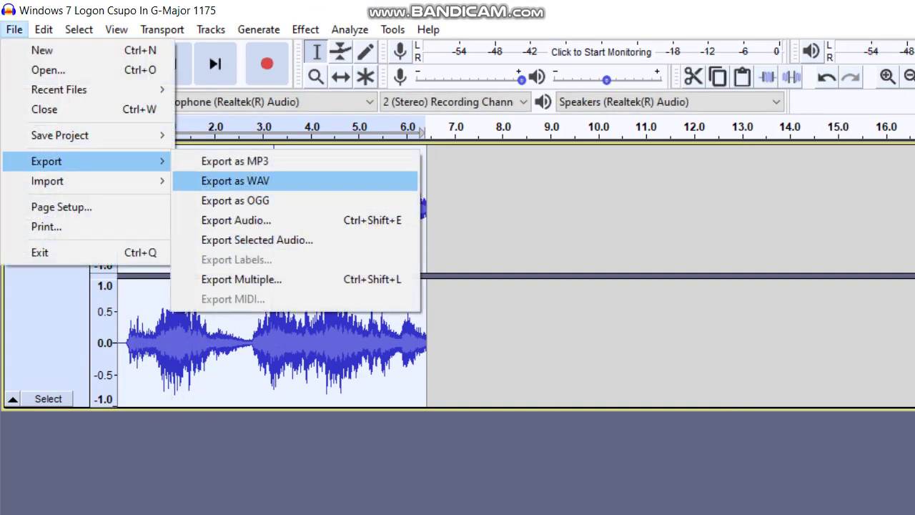
{"action": "left_click", "coordinate": [236, 181]}
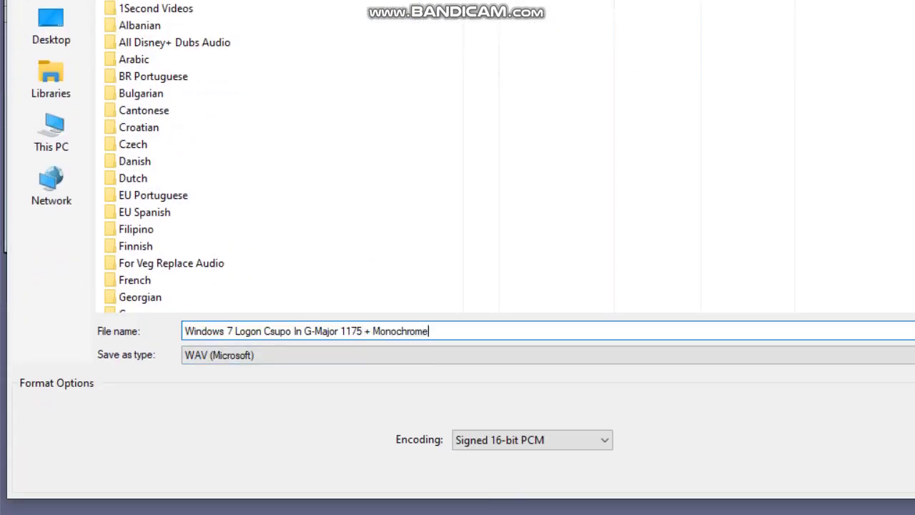
{"action": "key", "text": "Return"}
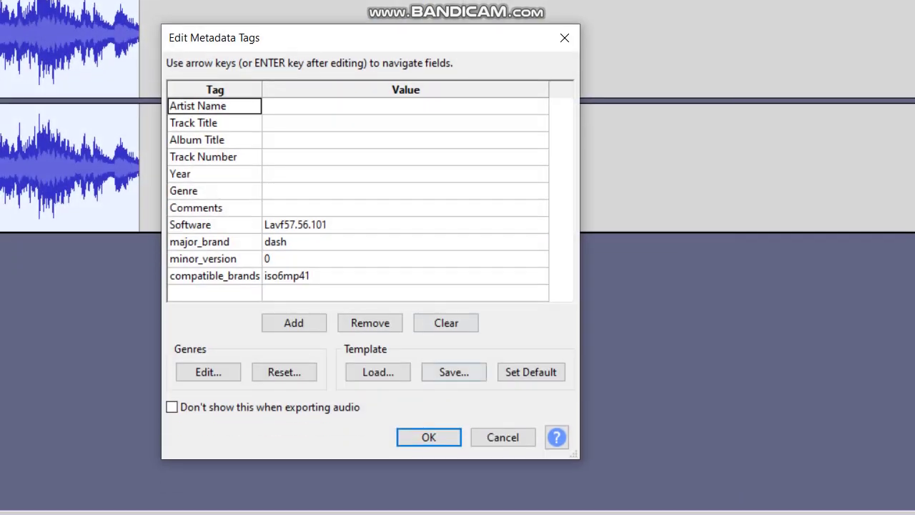
{"action": "key", "text": "Return"}
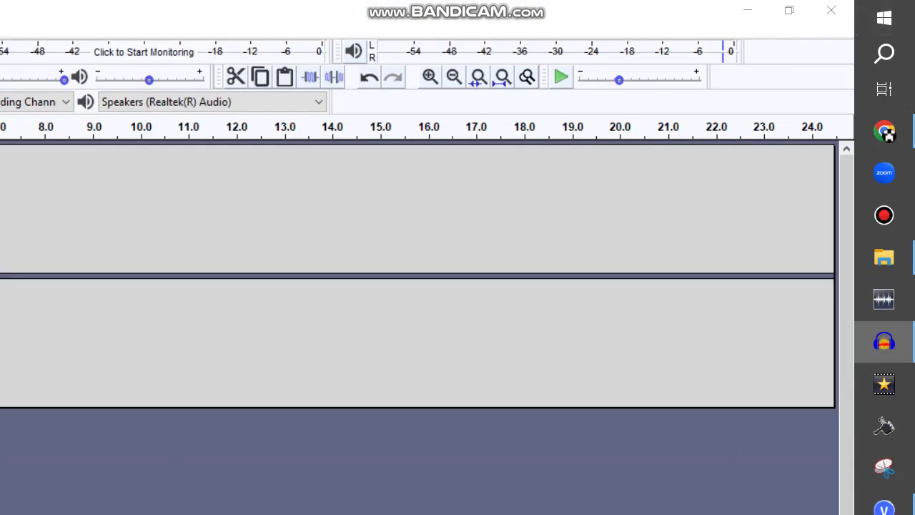
{"action": "left_click", "coordinate": [831, 10]}
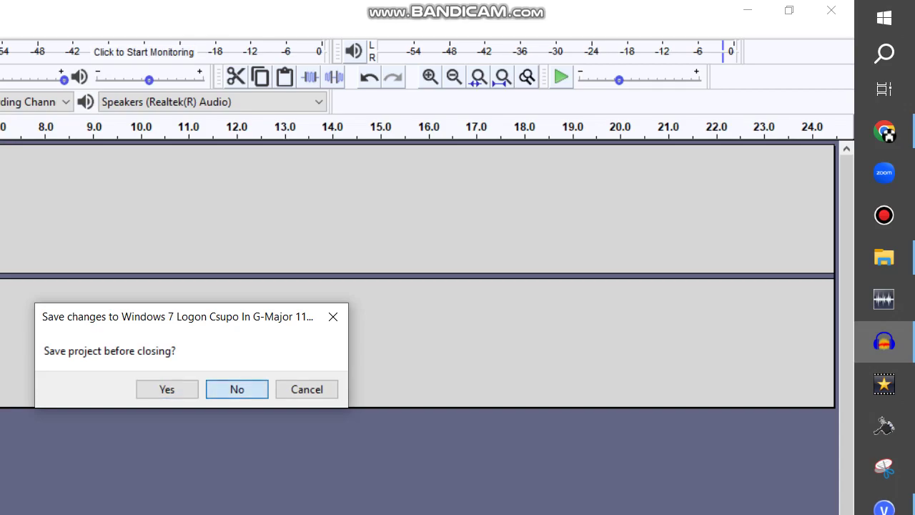
{"action": "left_click", "coordinate": [236, 389]}
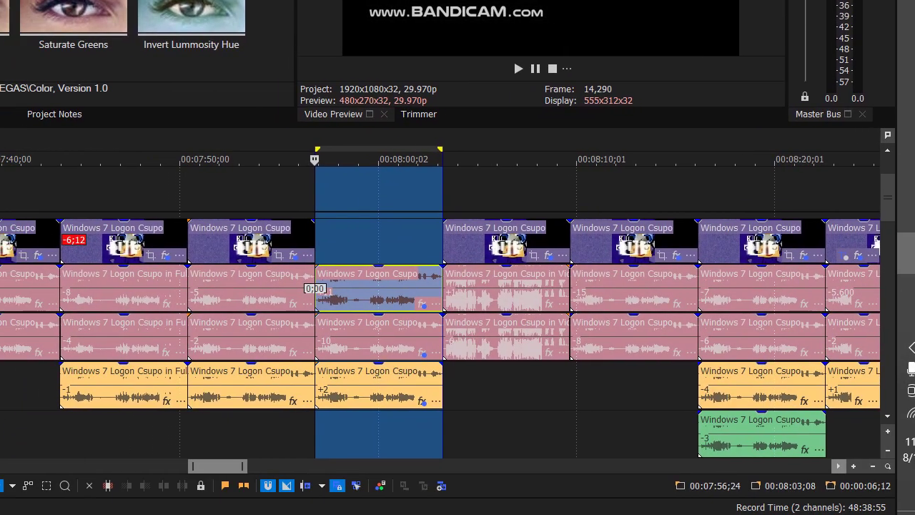
Step: Switch to VEGAS Pro and import the exported Monochrome WAV onto track 5 in the empty audio gap around 00:14:51;07
{"action": "left_click_drag", "start_coordinate": [218, 466], "coordinate": [382, 466]}
{"action": "scroll", "coordinate": [443, 307], "scroll_direction": "right", "scroll_amount": 20}
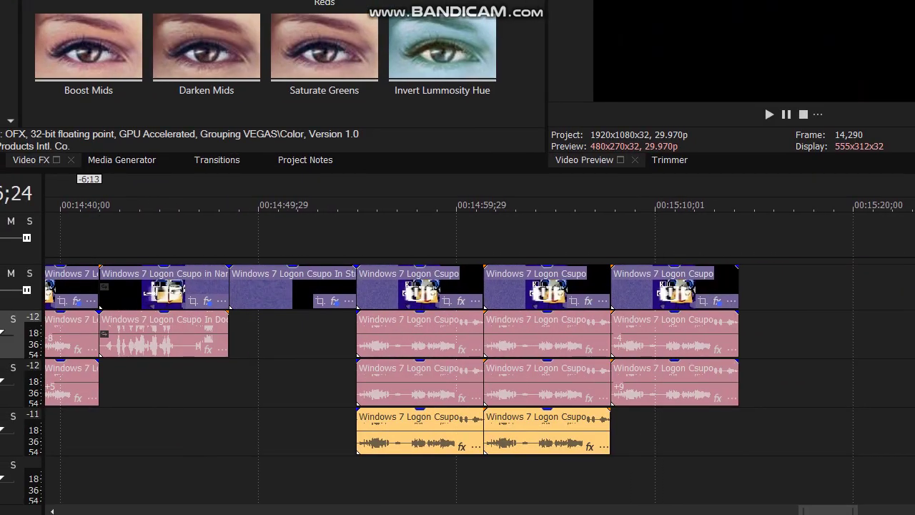
{"action": "left_click", "coordinate": [268, 334]}
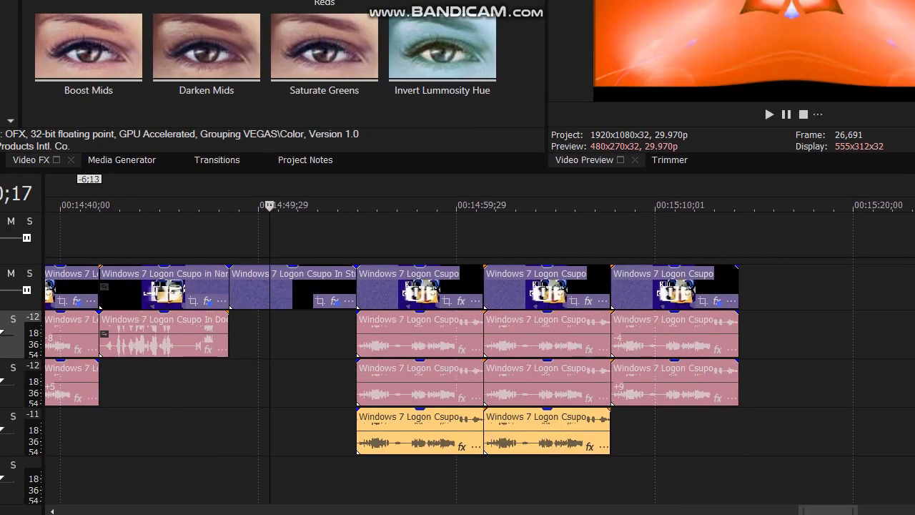
{"action": "left_click", "coordinate": [283, 335]}
{"action": "left_click", "coordinate": [33, 54]}
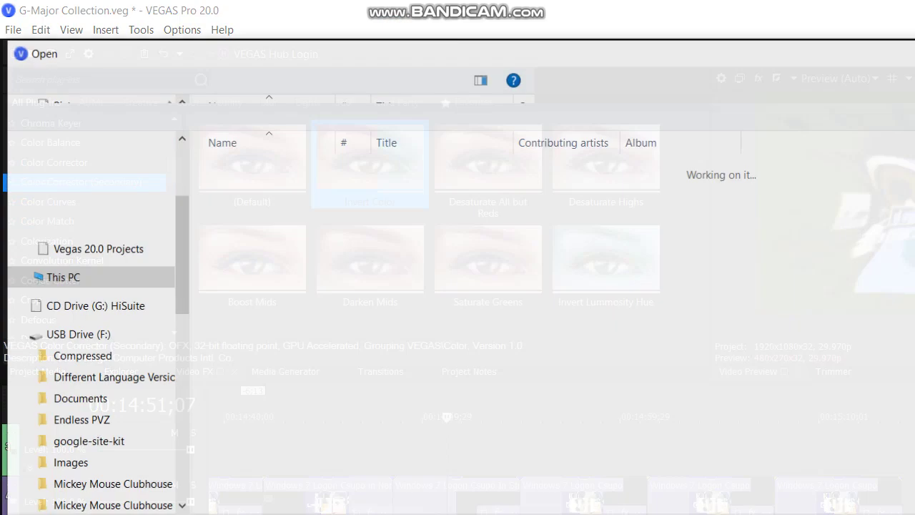
{"action": "left_click_drag", "start_coordinate": [182, 232], "coordinate": [182, 175]}
{"action": "left_click", "coordinate": [75, 155]}
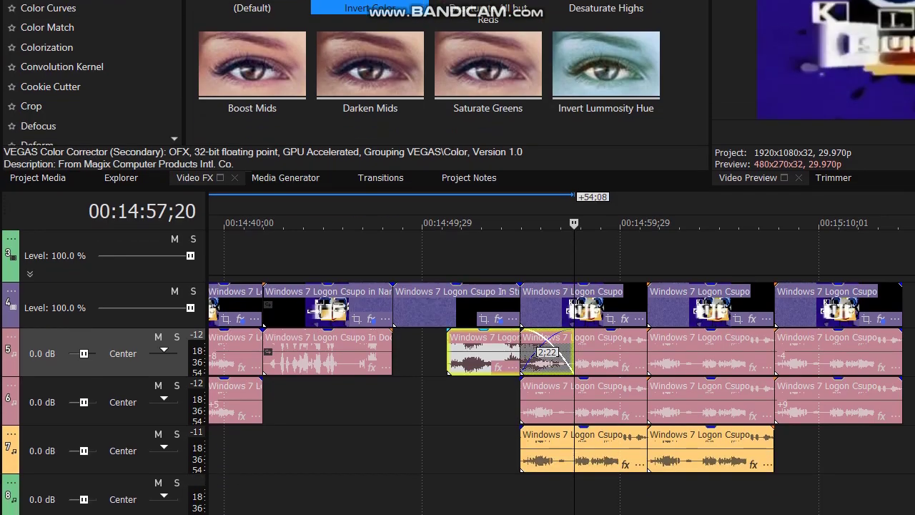
Step: Move the imported audio event to start at 00:14:48;15, flush with the video event above it, and check the section by playback
{"action": "left_click_drag", "start_coordinate": [493, 354], "coordinate": [439, 354]}
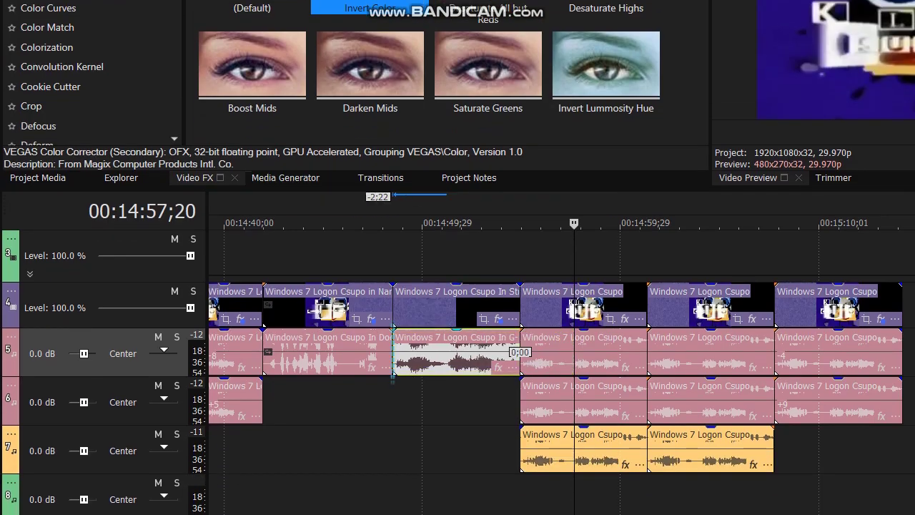
{"action": "left_click", "coordinate": [395, 309]}
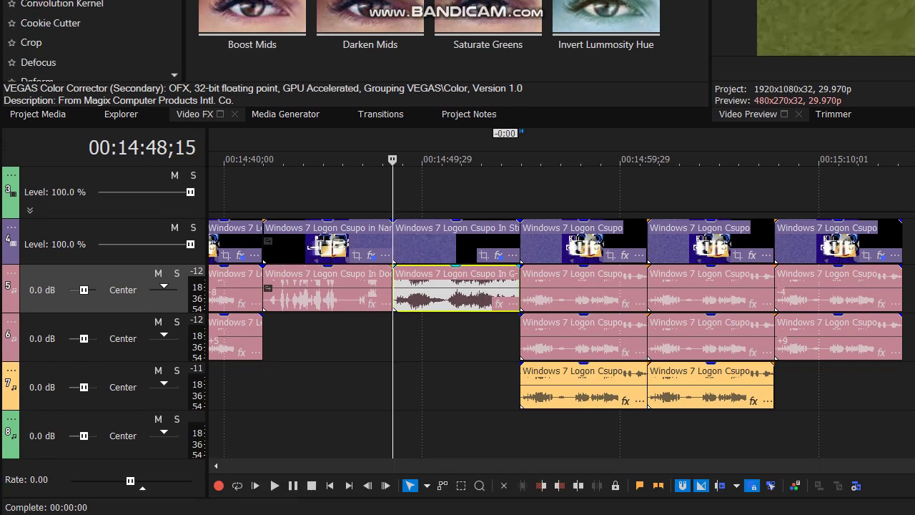
{"action": "left_click", "coordinate": [431, 193]}
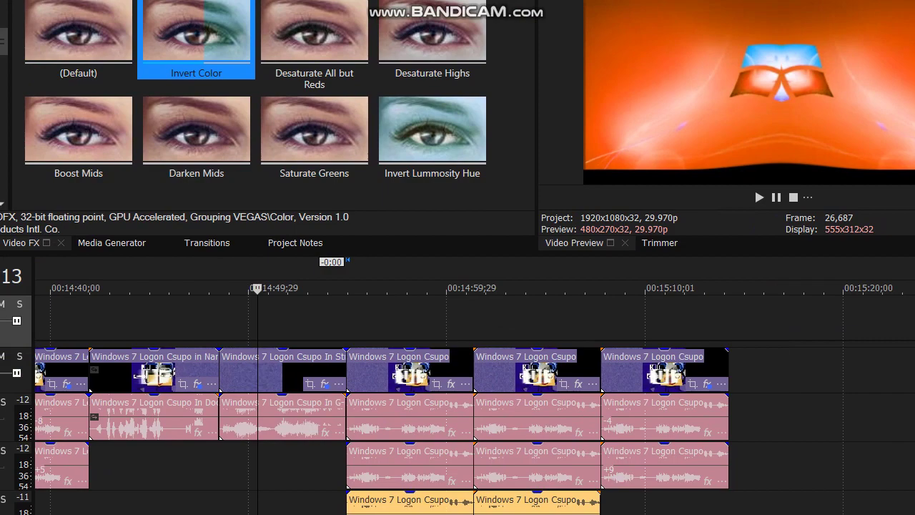
{"action": "left_click", "coordinate": [222, 320]}
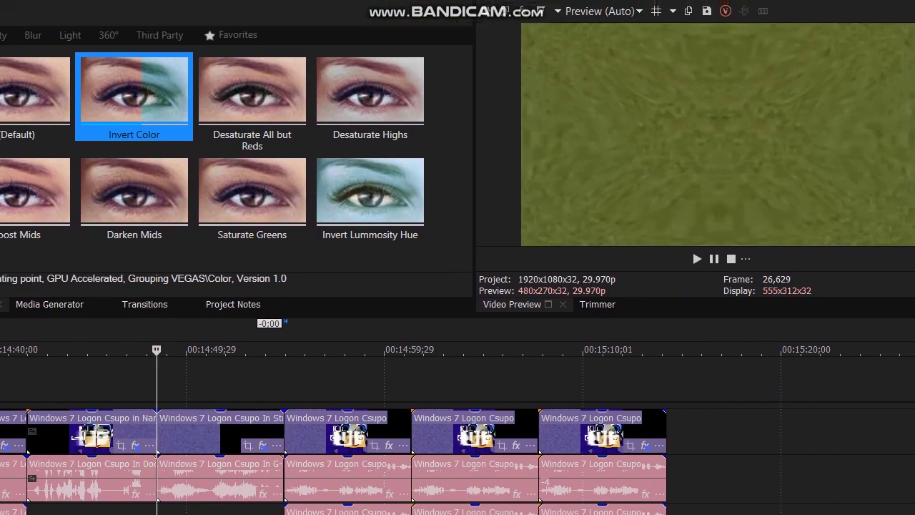